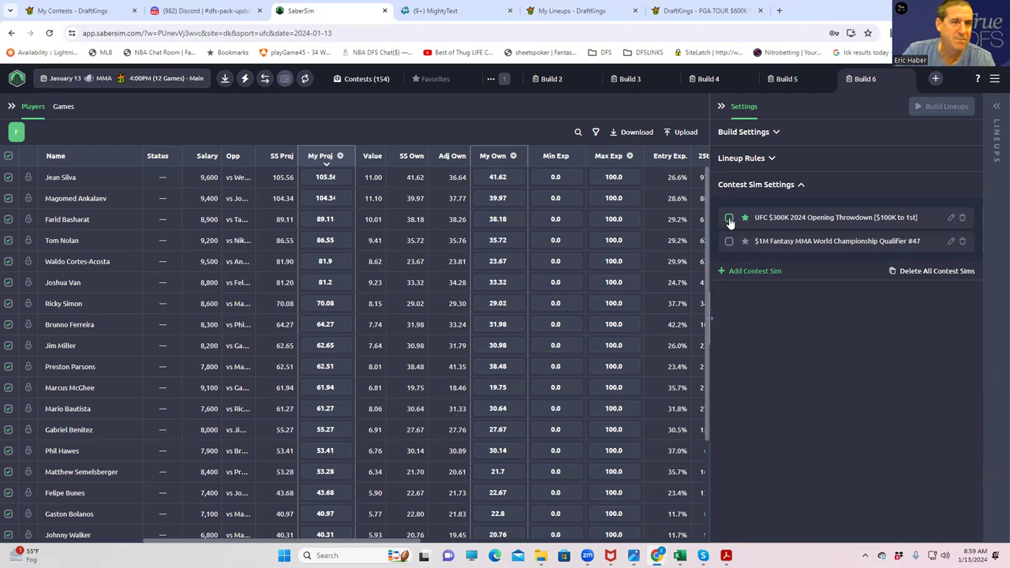
# Switch to DraftKings and browse the empty MMA Classic lineup's fighters, opponents, points and salaries
pyautogui.click(573, 10)
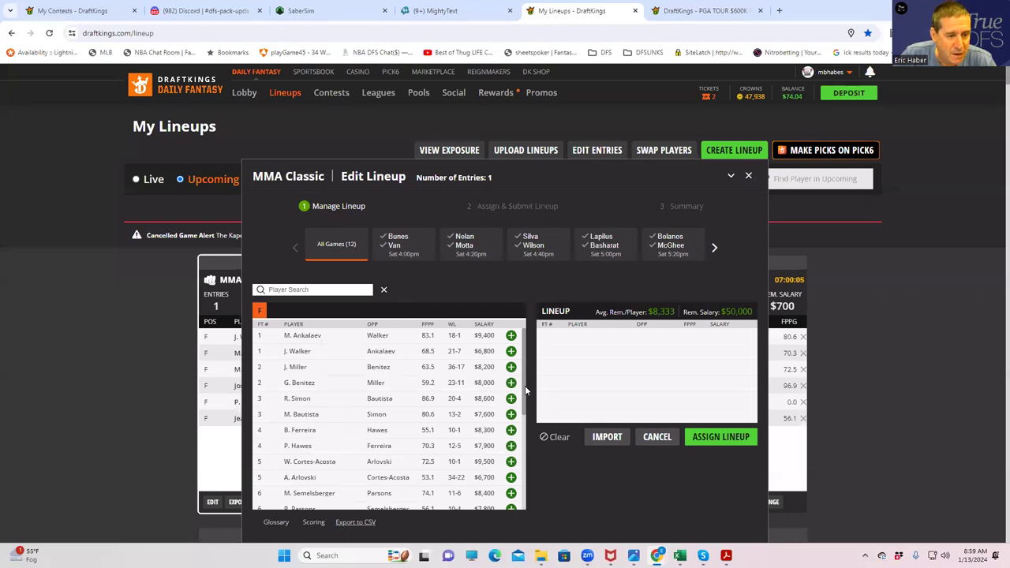
pyautogui.moveTo(526, 392); pyautogui.dragTo(517, 426)
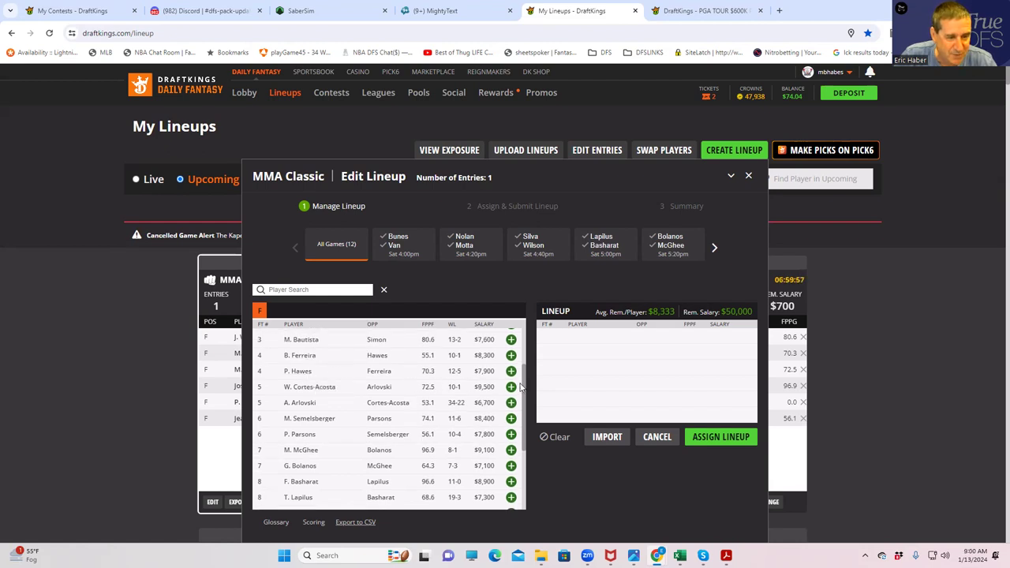
pyautogui.moveTo(526, 386); pyautogui.dragTo(514, 367)
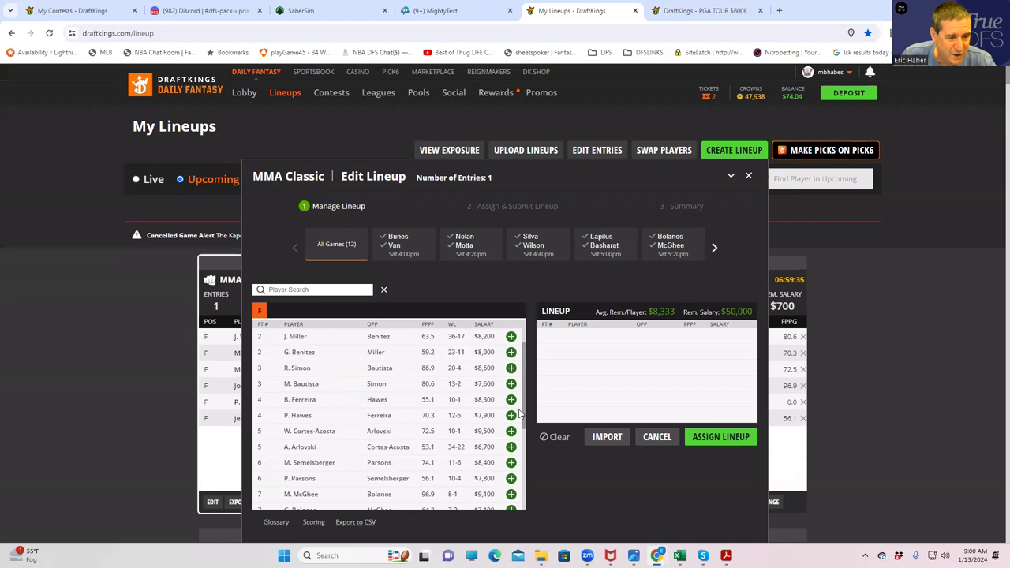
pyautogui.scroll(-2, 522, 416)
pyautogui.scroll(3, 509, 379)
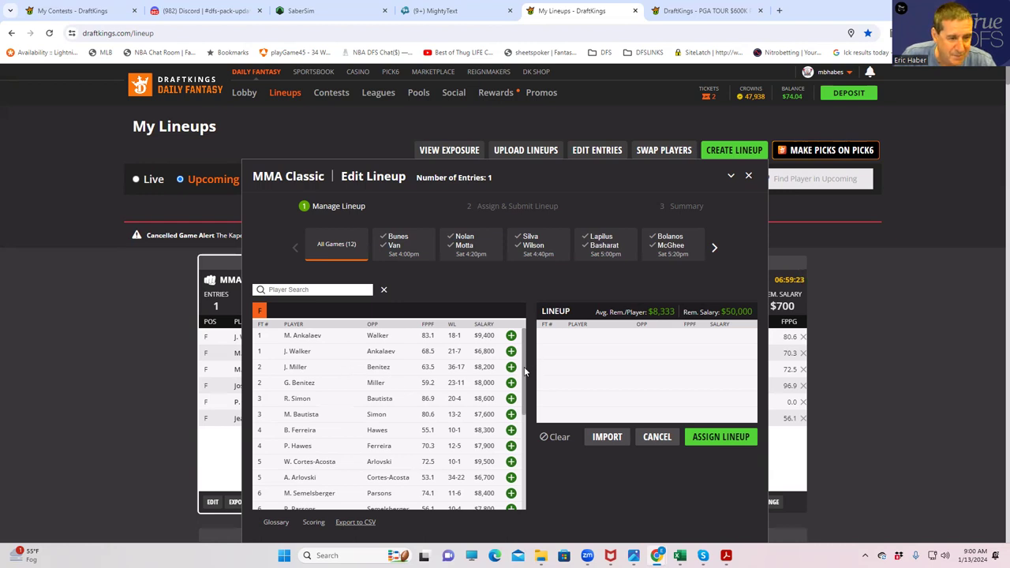
pyautogui.scroll(-1, 525, 396)
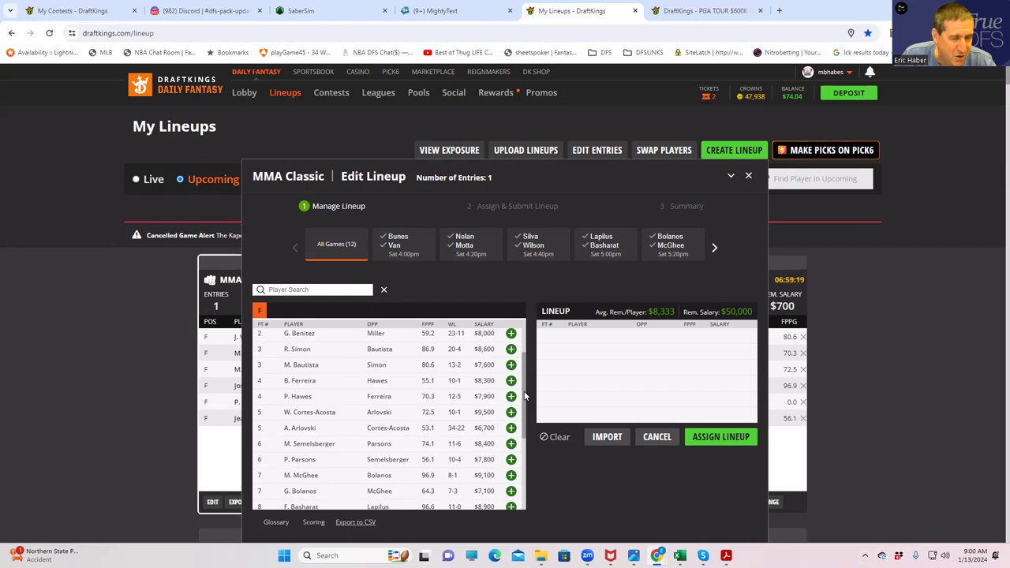
pyautogui.scroll(1, 525, 396)
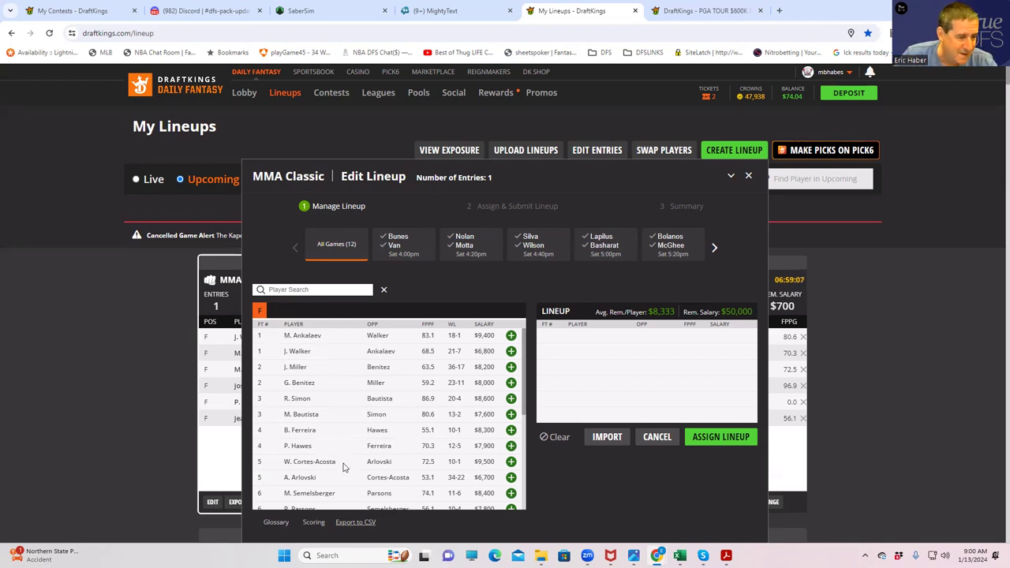
pyautogui.moveTo(523, 410); pyautogui.dragTo(522, 524)
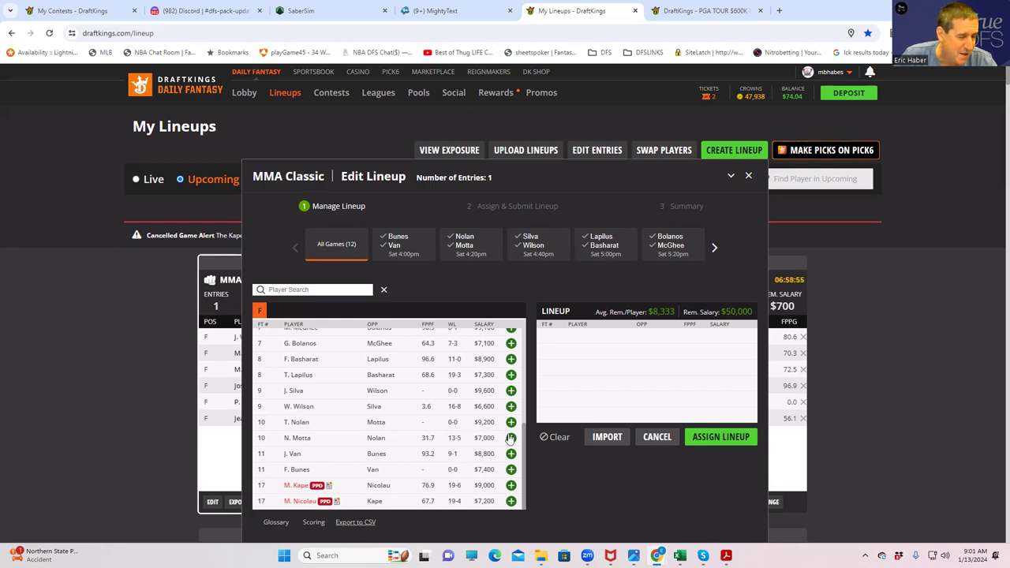
pyautogui.scroll(5, 525, 440)
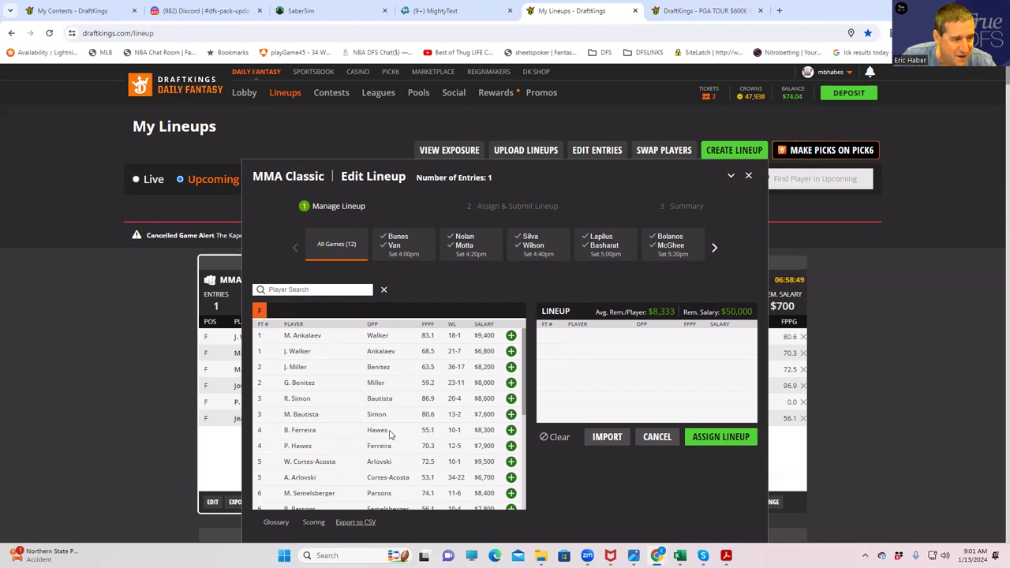
pyautogui.moveTo(524, 402); pyautogui.dragTo(525, 433)
pyautogui.scroll(2, 304, 401)
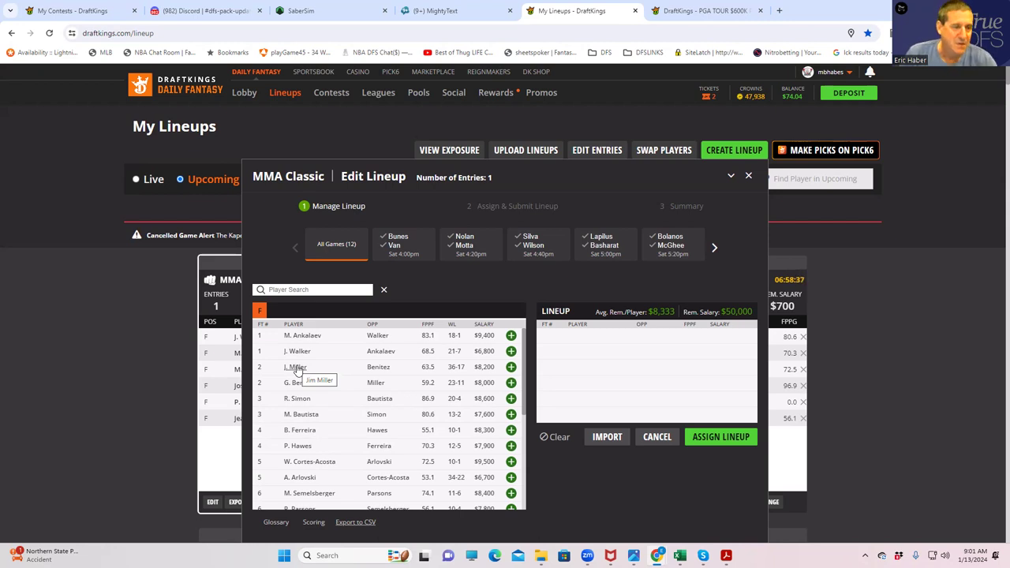
# Add J. Miller, P. Hawes, P. Parsons and M. Ankalaev to the DraftKings lineup, leaving $16,700
pyautogui.click(510, 367)
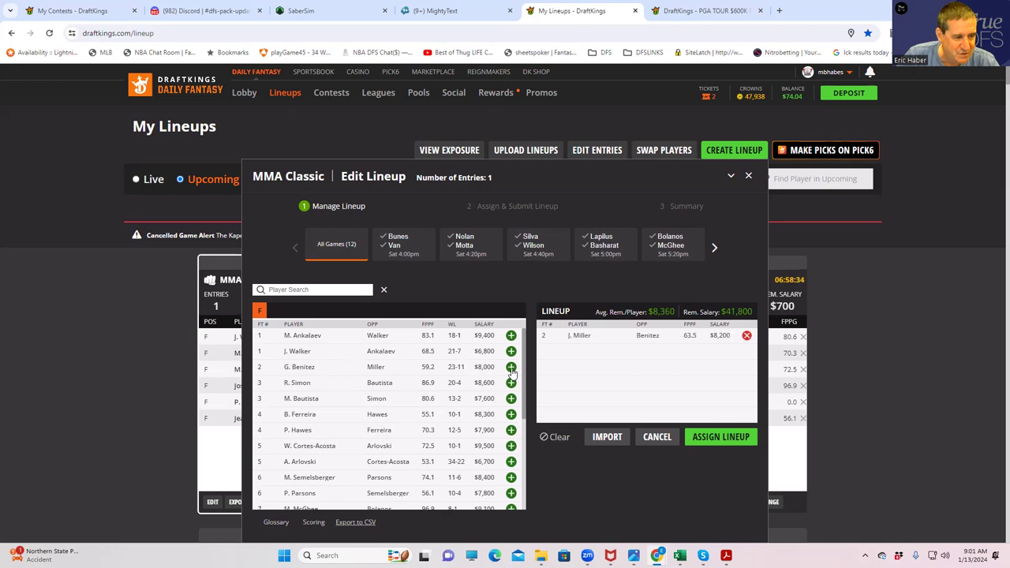
pyautogui.click(510, 430)
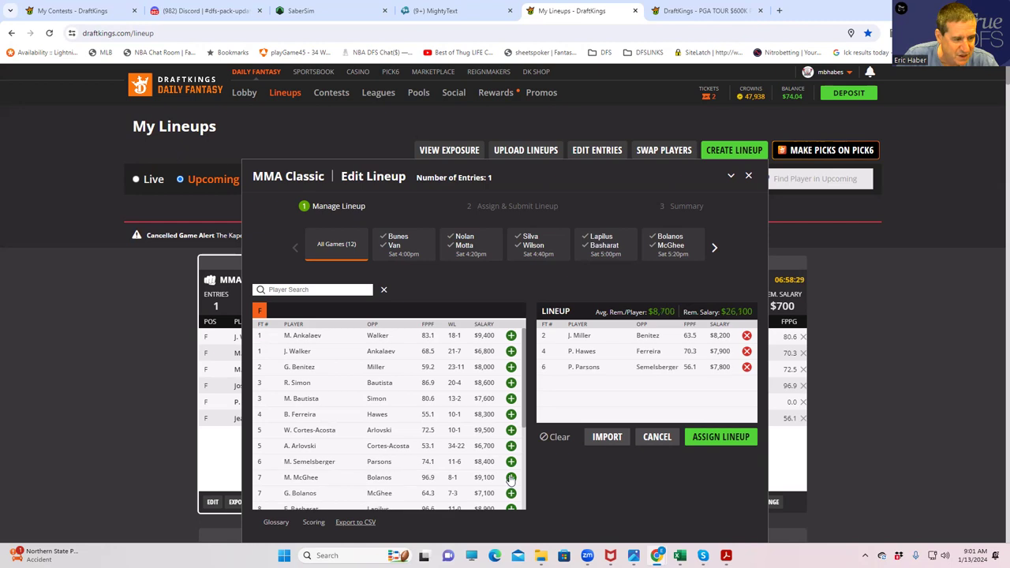
pyautogui.scroll(-3, 512, 480)
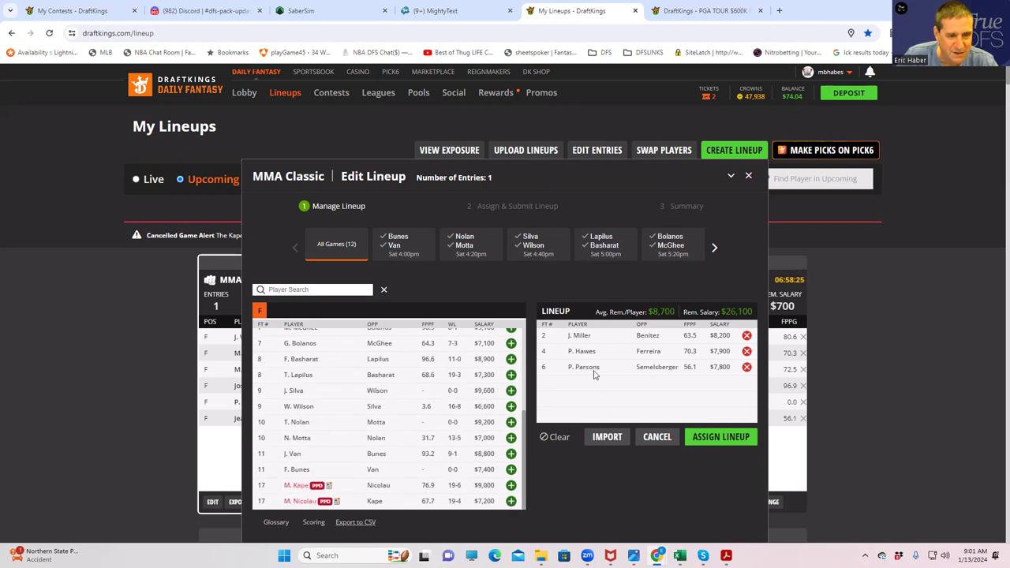
pyautogui.scroll(3, 526, 424)
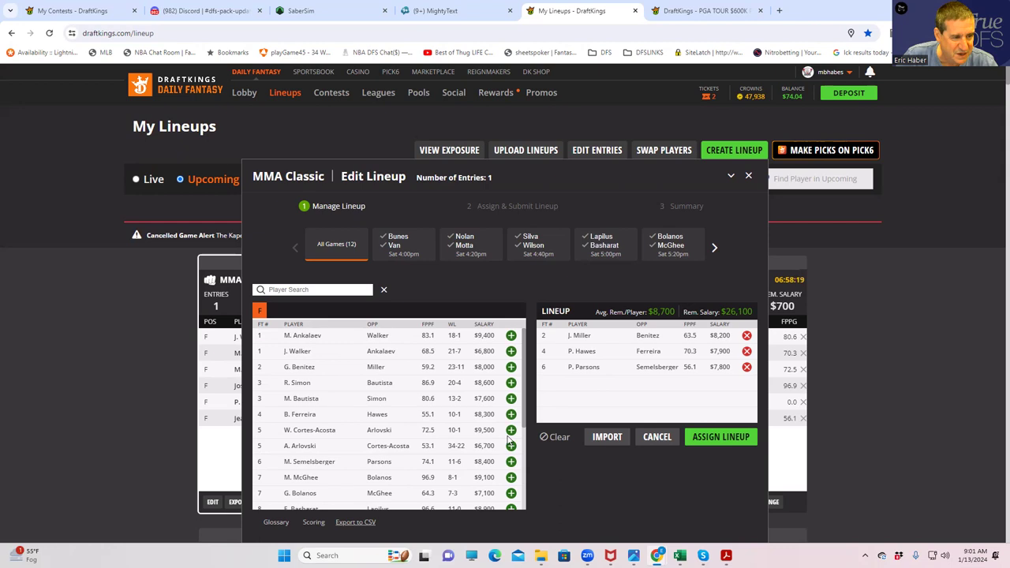
pyautogui.click(511, 335)
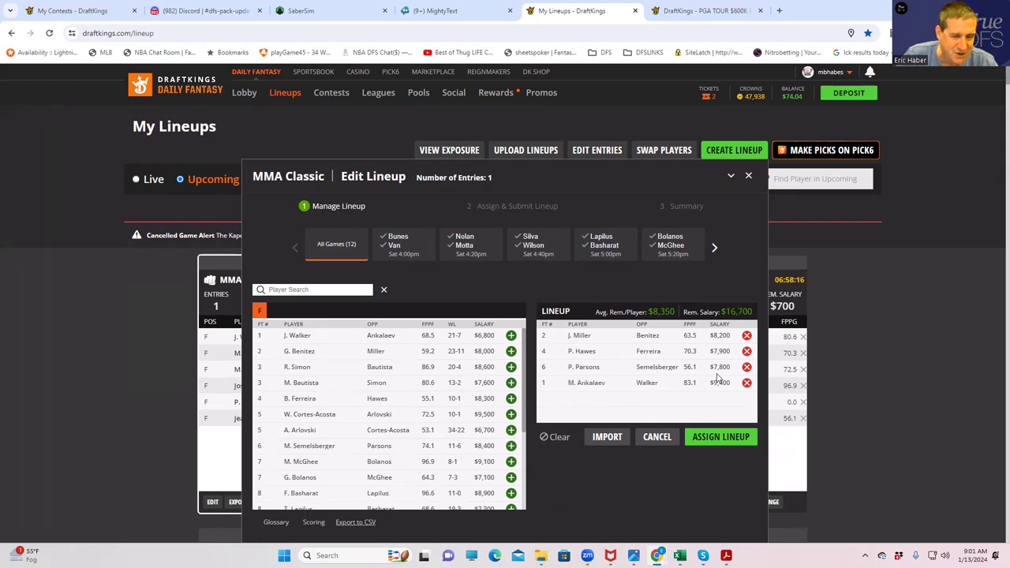
pyautogui.scroll(-4, 490, 395)
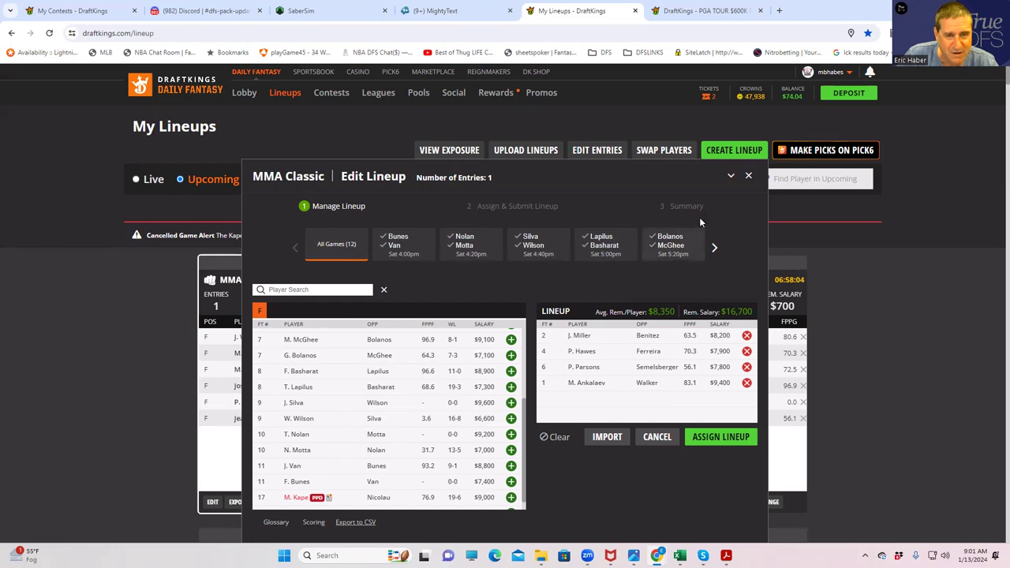
# Close the DraftKings lineup editor and return to SaberSim's Build 6 contest sims
pyautogui.click(749, 177)
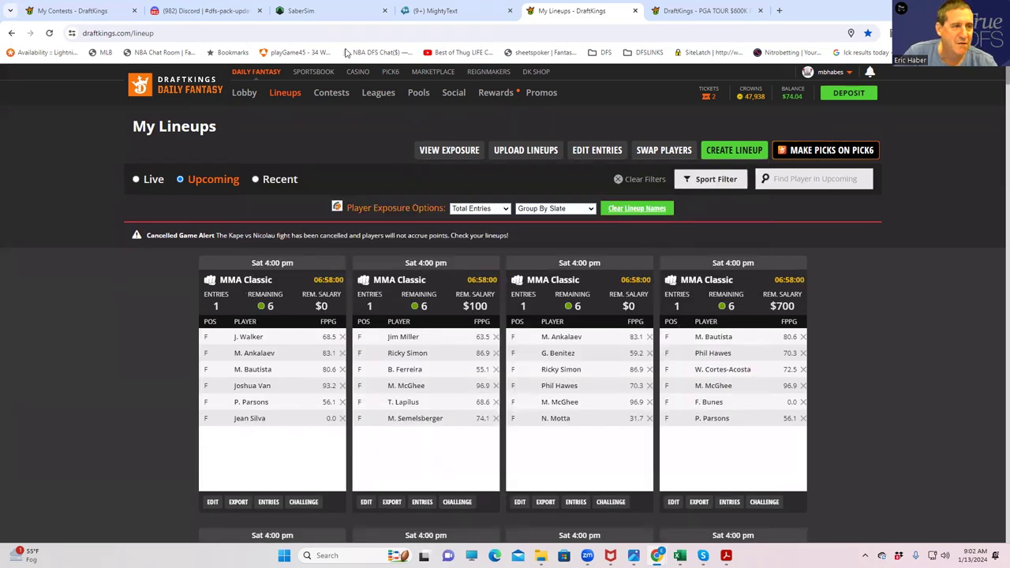
pyautogui.click(317, 12)
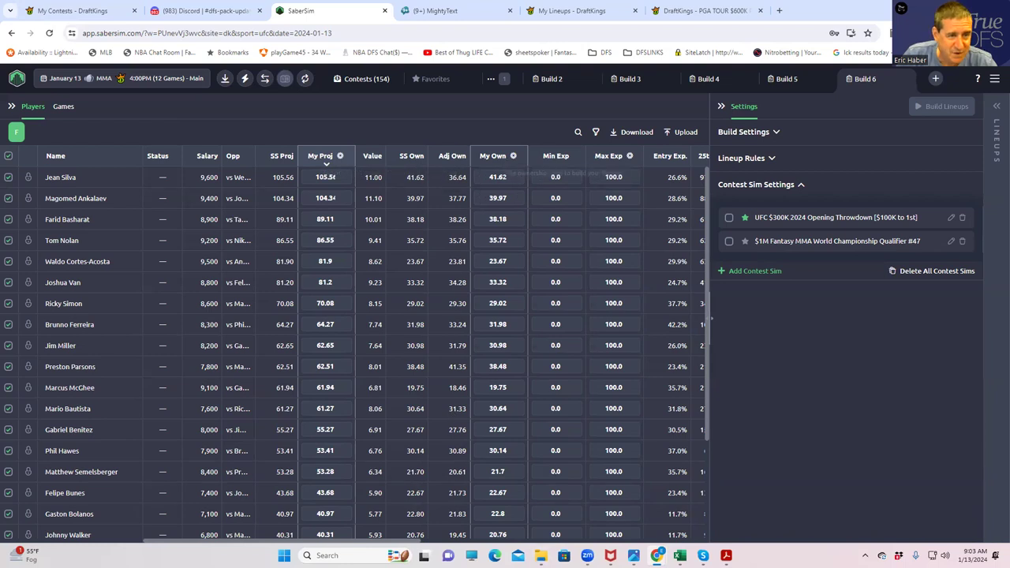
# Override Jean Silva and Magomed Ankalaev with projections 105 and 104 and ownership 41 and 39
pyautogui.click(306, 181)
pyautogui.click(305, 202)
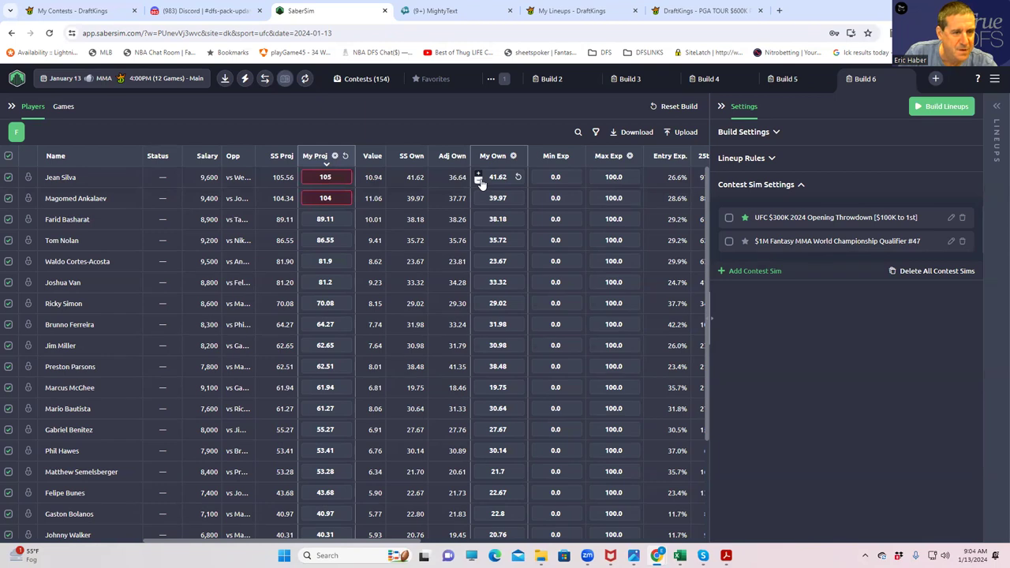
pyautogui.click(479, 181)
pyautogui.click(478, 201)
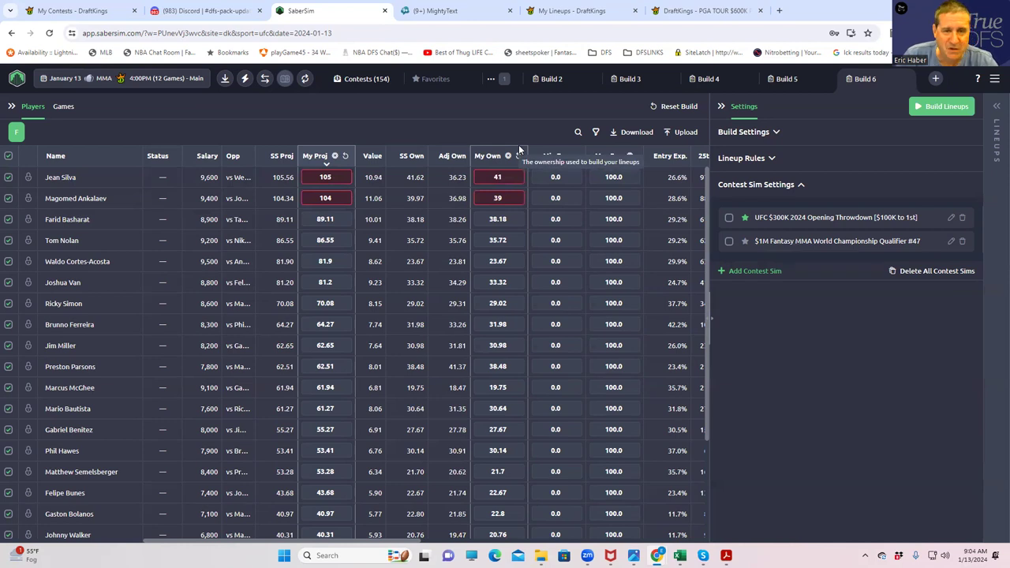
# In Build Settings, change No. Lineups from 20 to 150 and set Entry Limit to 150-max
pyautogui.click(772, 133)
pyautogui.click(742, 205)
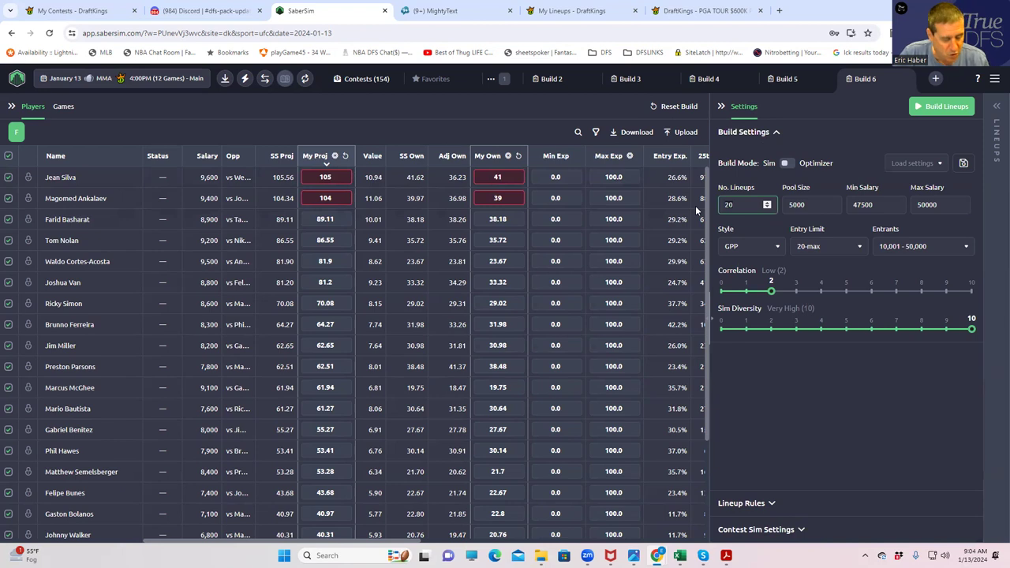
pyautogui.press('BackSpace')
pyautogui.press('BackSpace')
pyautogui.write('150')
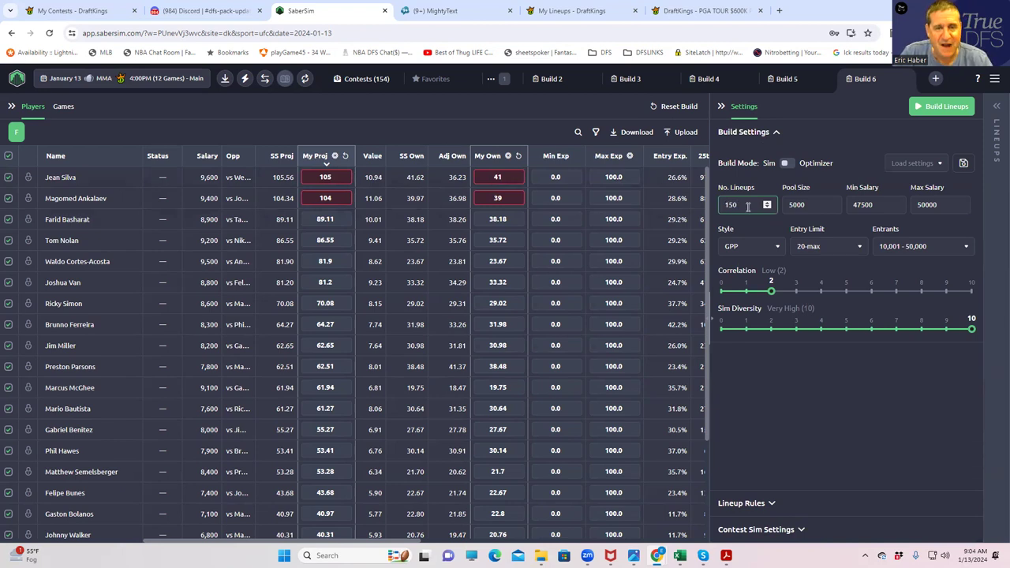
pyautogui.click(765, 221)
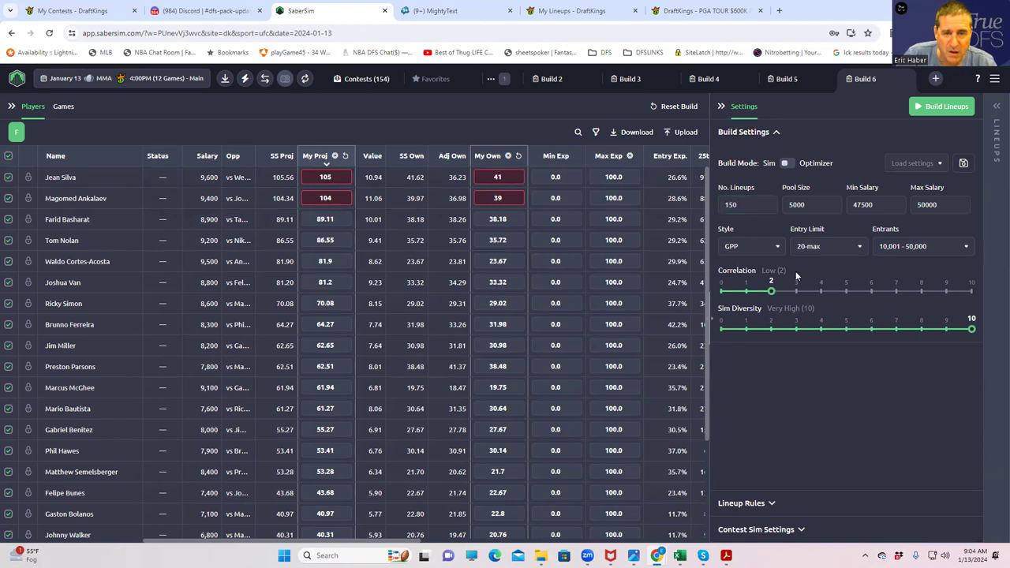
pyautogui.click(845, 248)
pyautogui.click(813, 332)
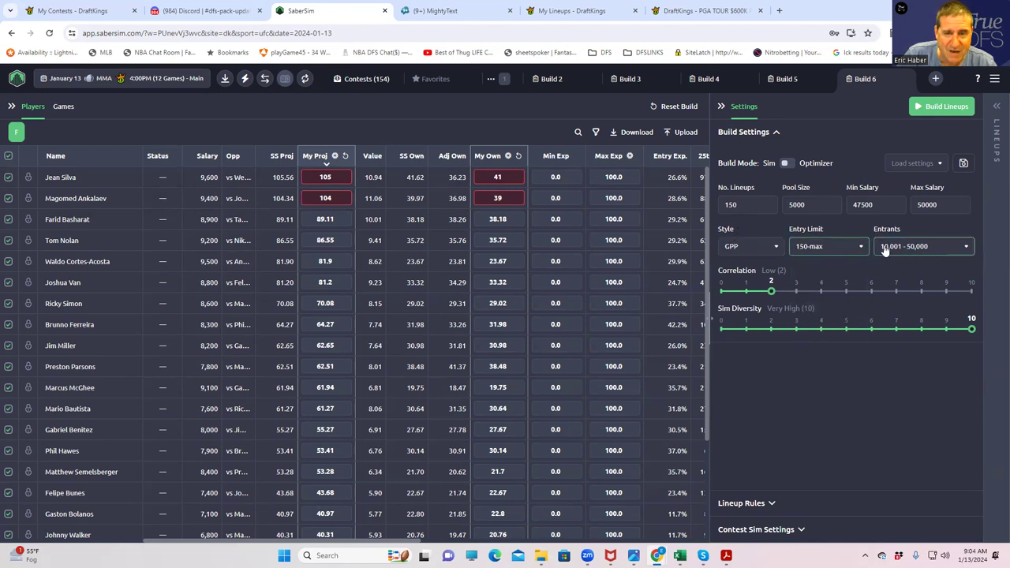
# Check the 39215 entry count in the GeoMean Excel workbook, then return to SaberSim
pyautogui.moveTo(680, 556)
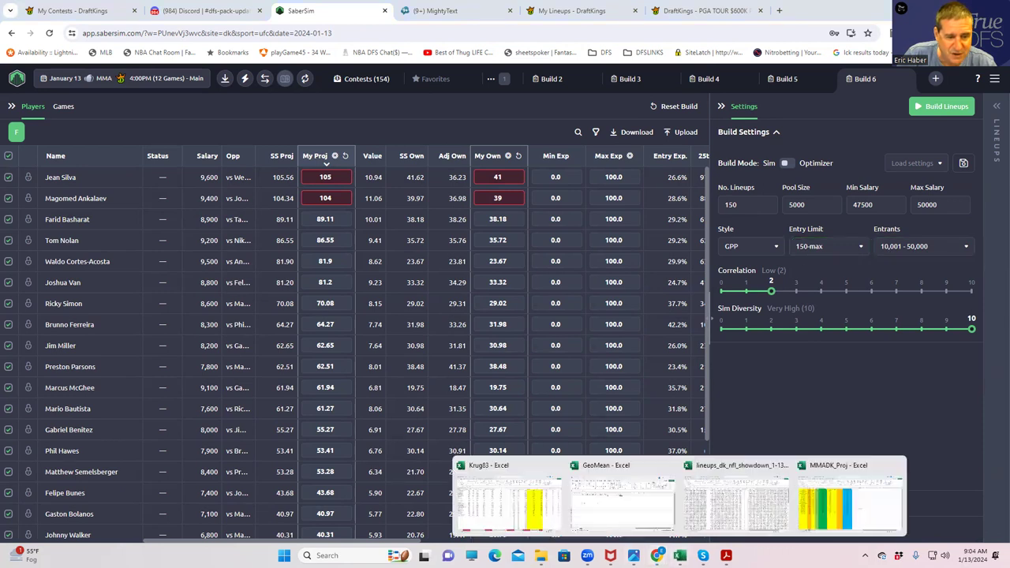
pyautogui.click(640, 505)
pyautogui.click(472, 237)
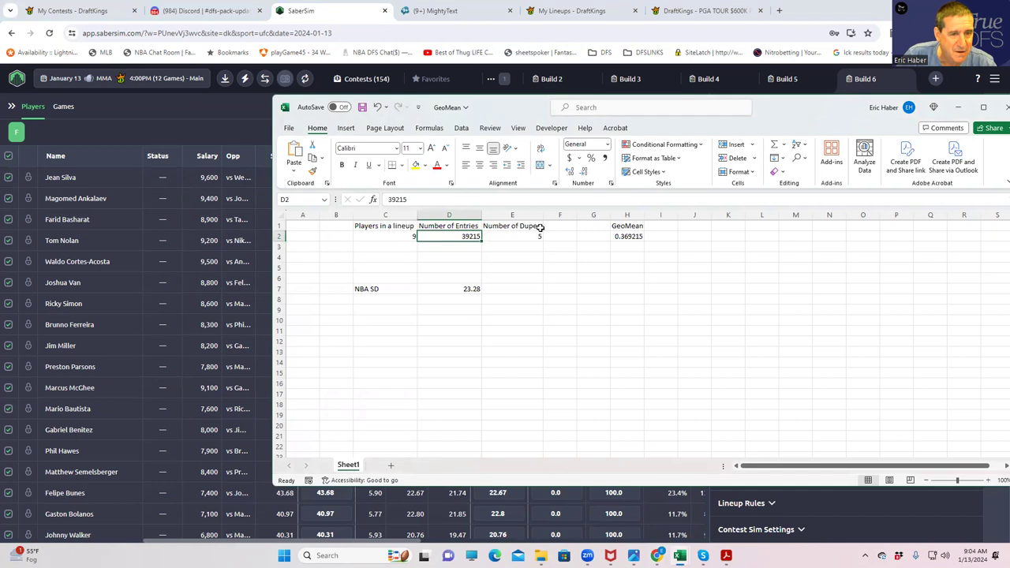
pyautogui.hotkey('alt', 'Tab')
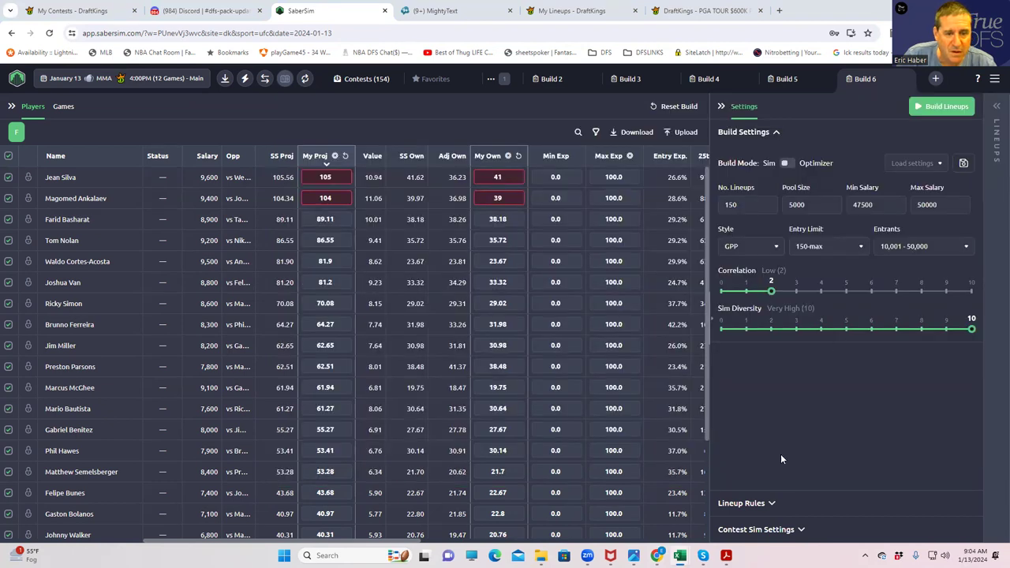
# Save and enable the UFC $300K 2024 Opening Throwdown contest sim with 100,000 sims
pyautogui.click(797, 532)
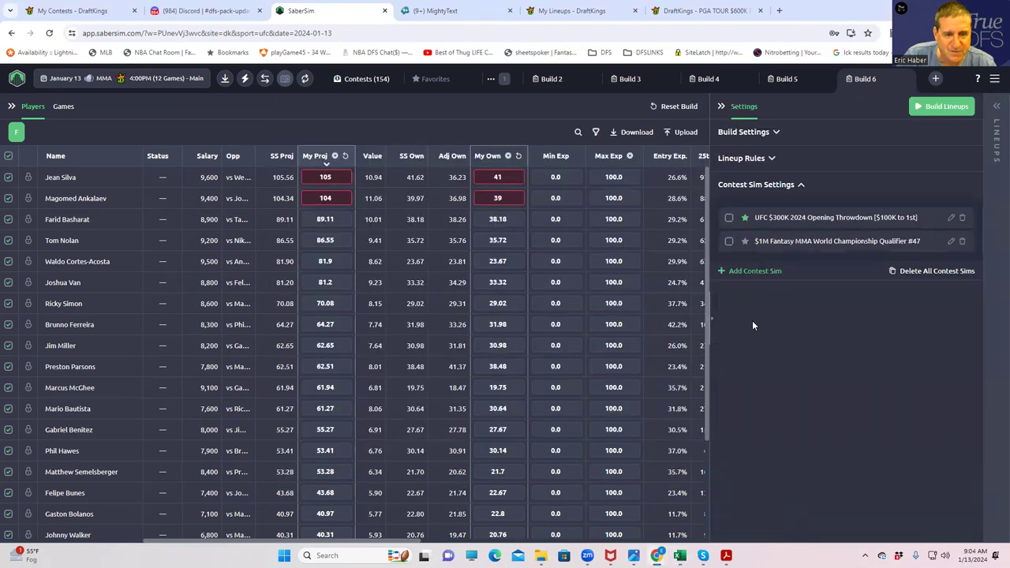
pyautogui.click(951, 219)
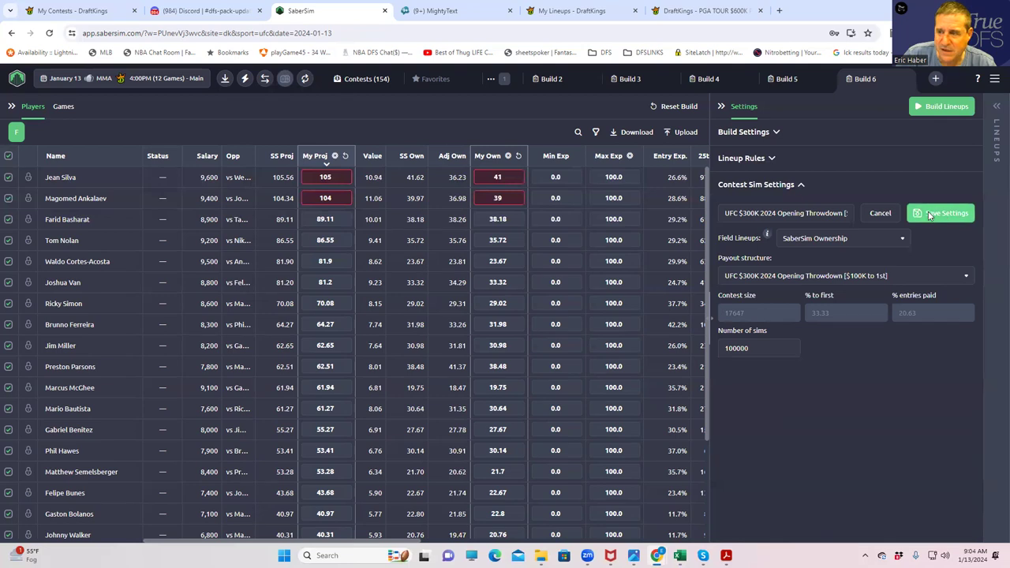
pyautogui.click(929, 216)
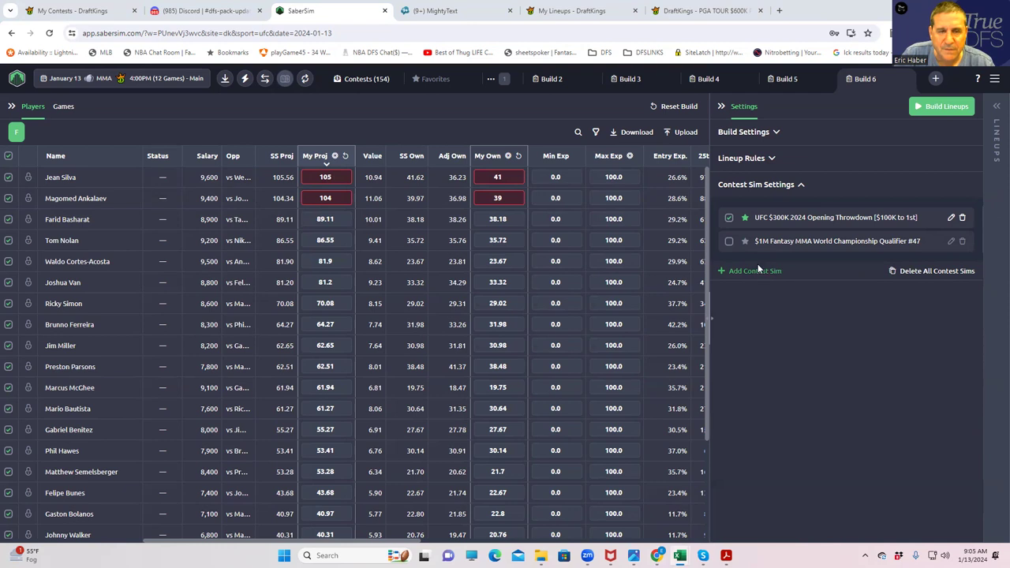
pyautogui.click(777, 133)
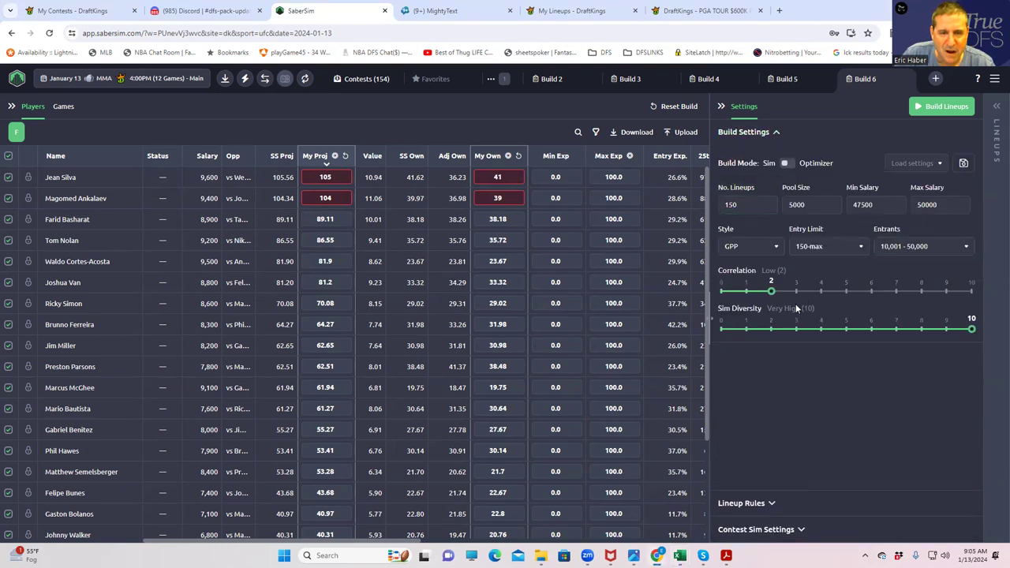
# Start building Build 6's lineups from a 5000-lineup pool
pyautogui.click(931, 112)
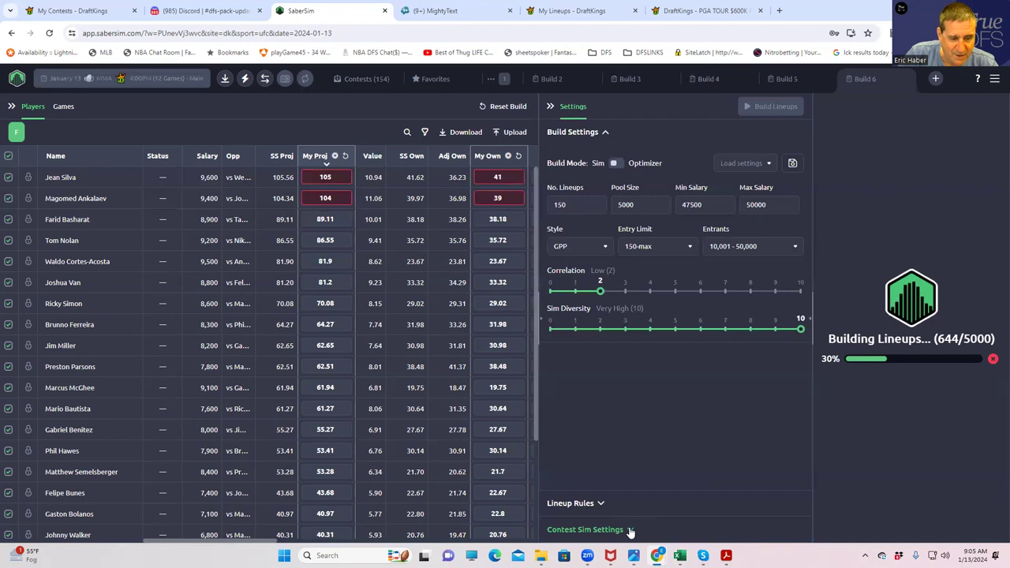
# Review and collapse the Group (22) lineup rules while the 150 lineups finish building
pyautogui.click(597, 506)
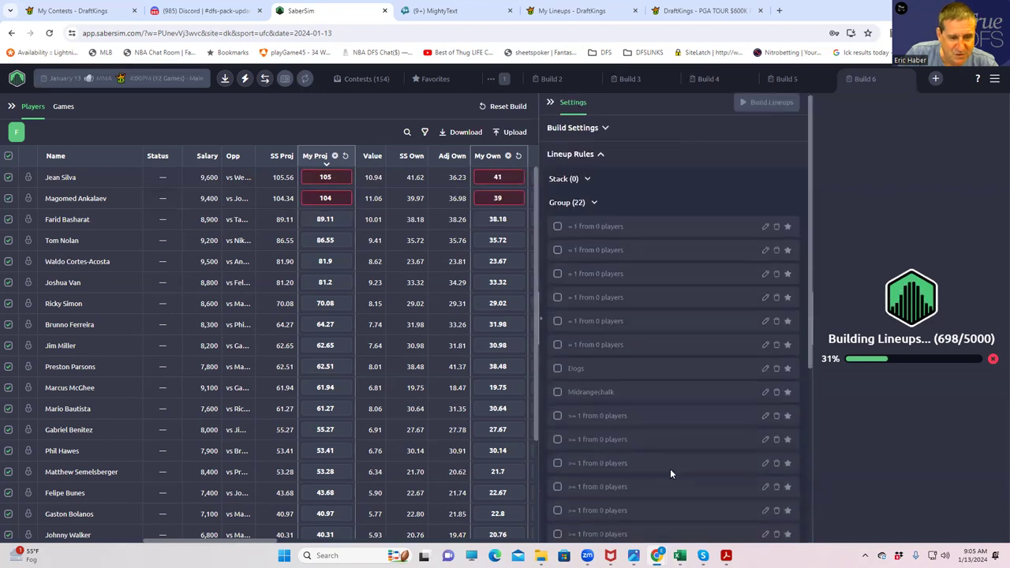
pyautogui.scroll(-3, 669, 470)
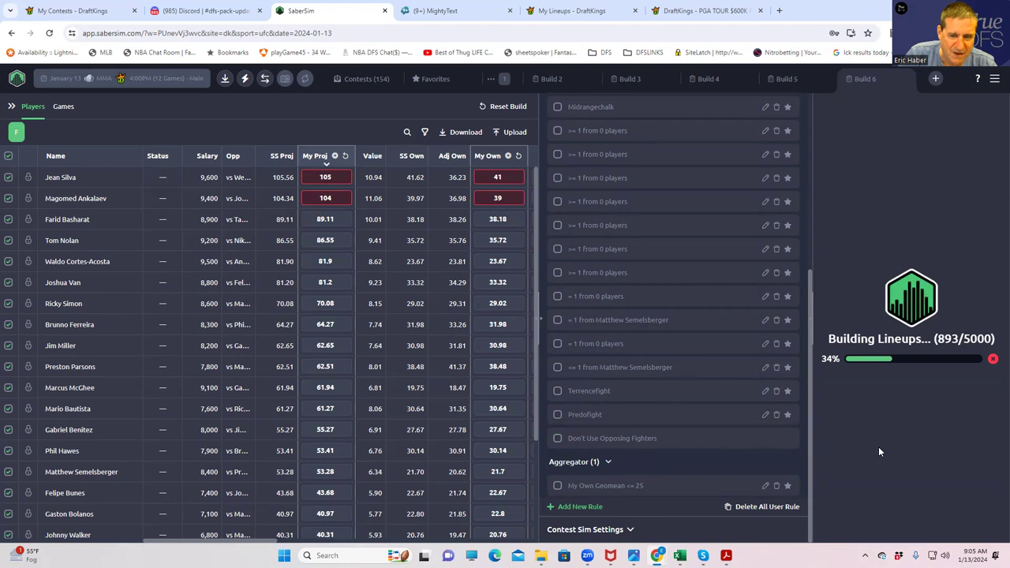
pyautogui.moveTo(809, 355); pyautogui.dragTo(807, 176)
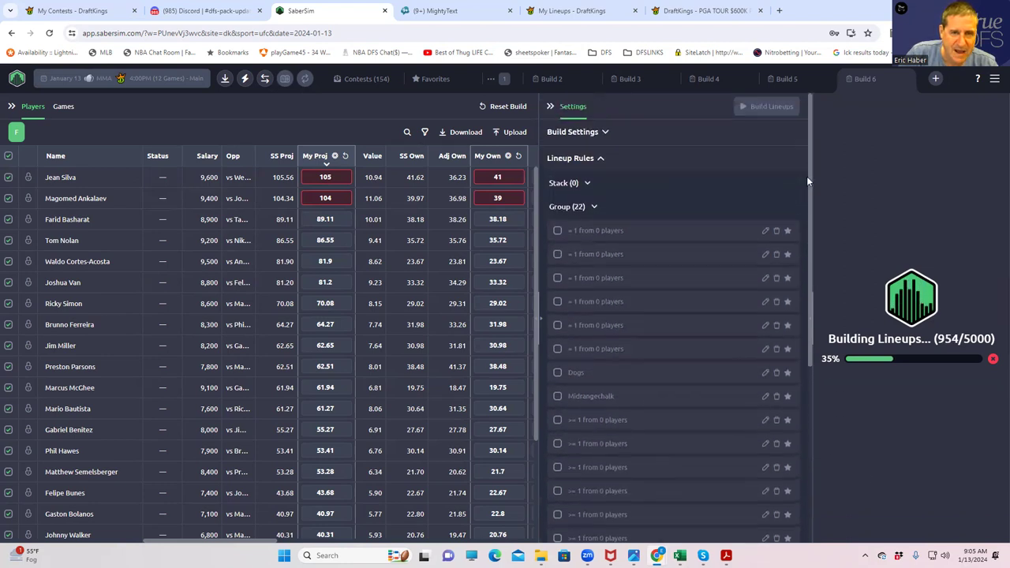
pyautogui.click(595, 208)
pyautogui.click(588, 185)
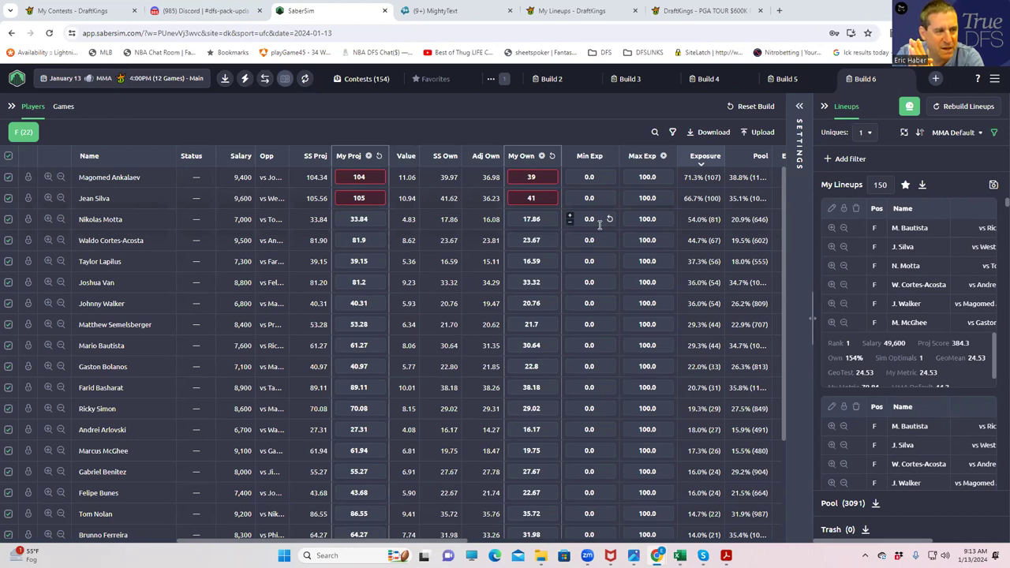
# Scroll to the lower-exposure fighters and open the MMA Default ranking metric list
pyautogui.scroll(-1, 419, 389)
pyautogui.scroll(-2, 420, 389)
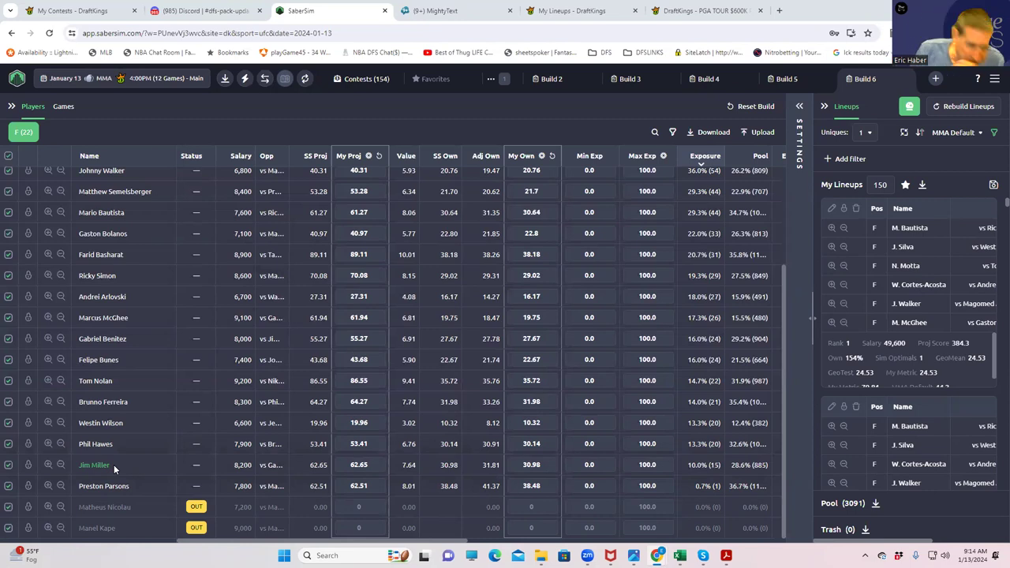
pyautogui.click(955, 133)
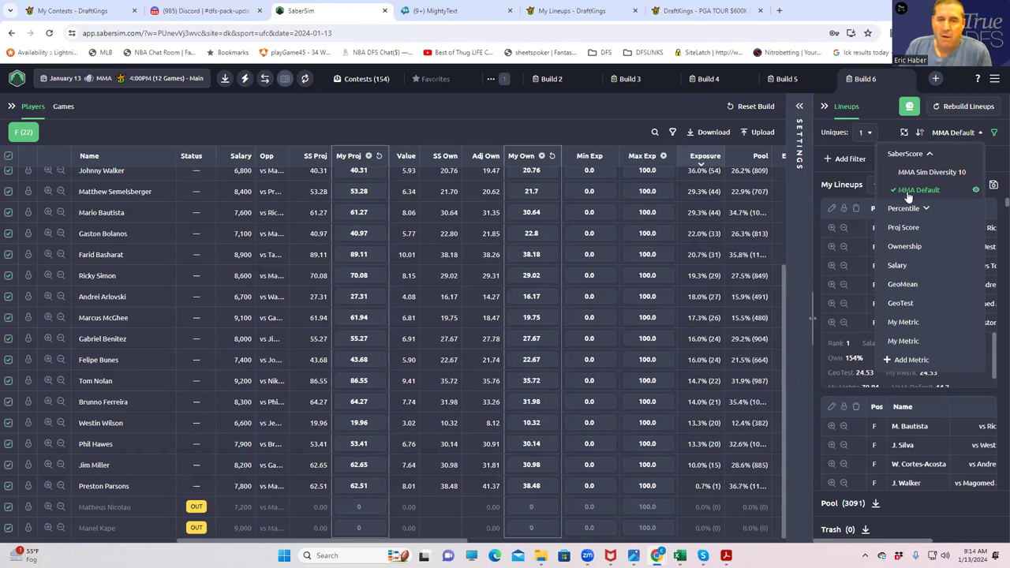
# View the MMA Default metric formula without changes, then close the ranking metric list
pyautogui.click(977, 192)
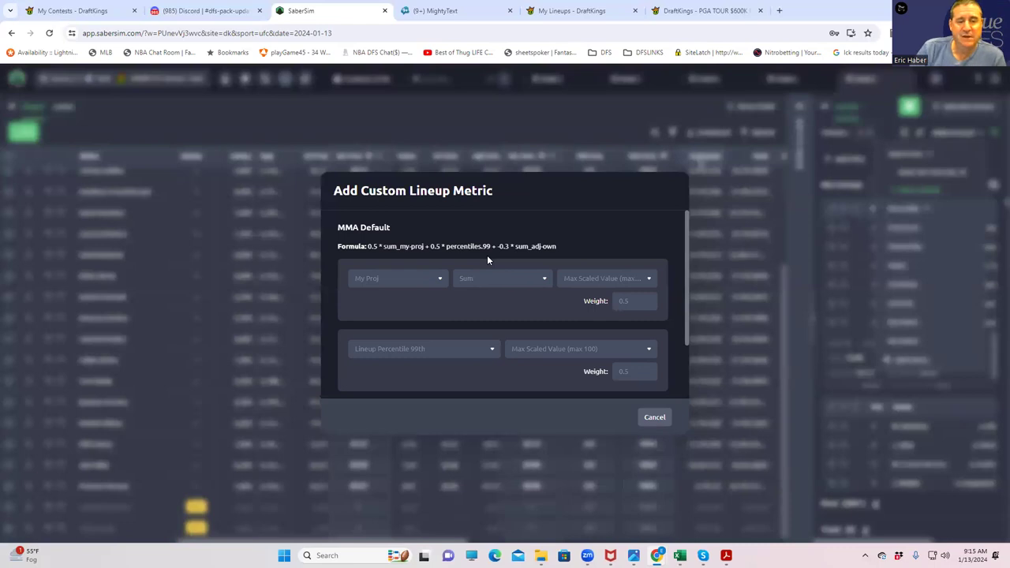
pyautogui.click(656, 417)
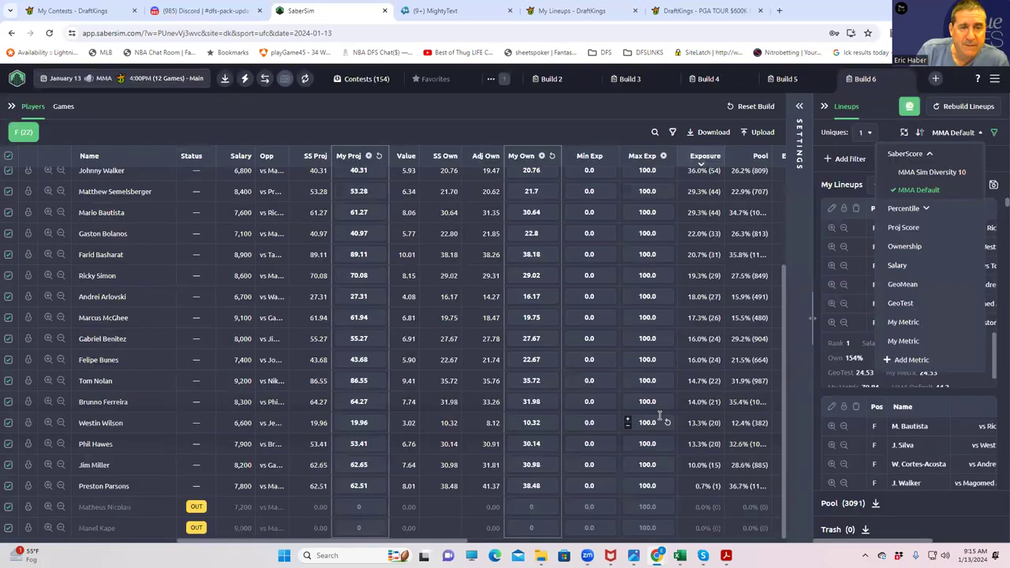
pyautogui.moveTo(783, 308); pyautogui.dragTo(771, 166)
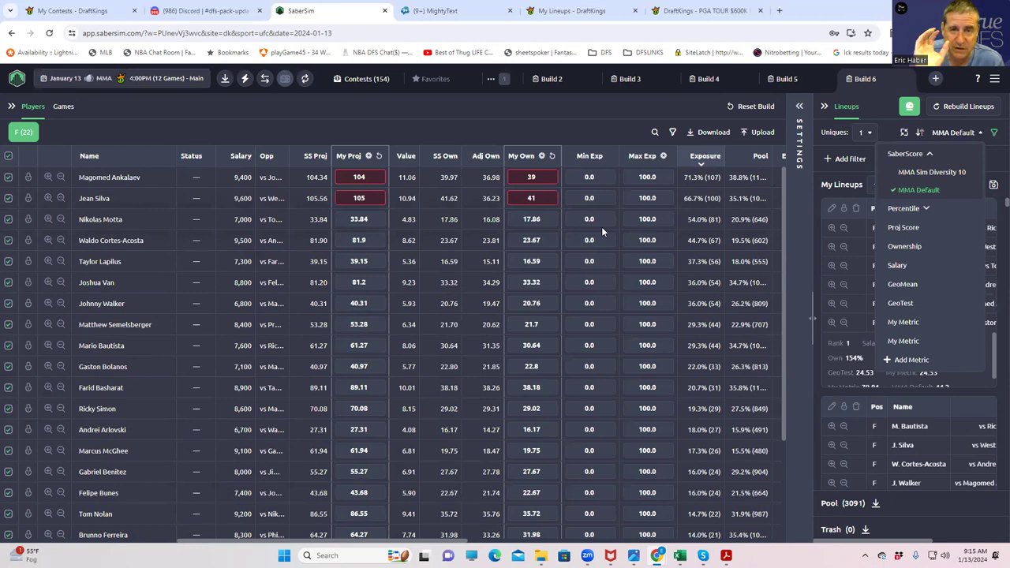
pyautogui.click(581, 131)
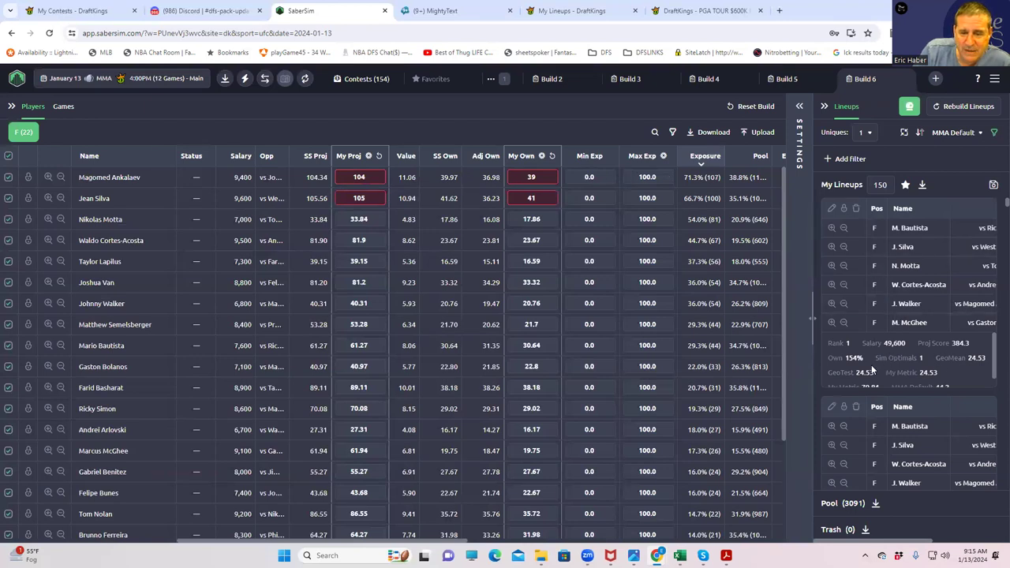
# Widen the lineups panel to show more columns and scroll through the lineups
pyautogui.moveTo(813, 320); pyautogui.dragTo(672, 314)
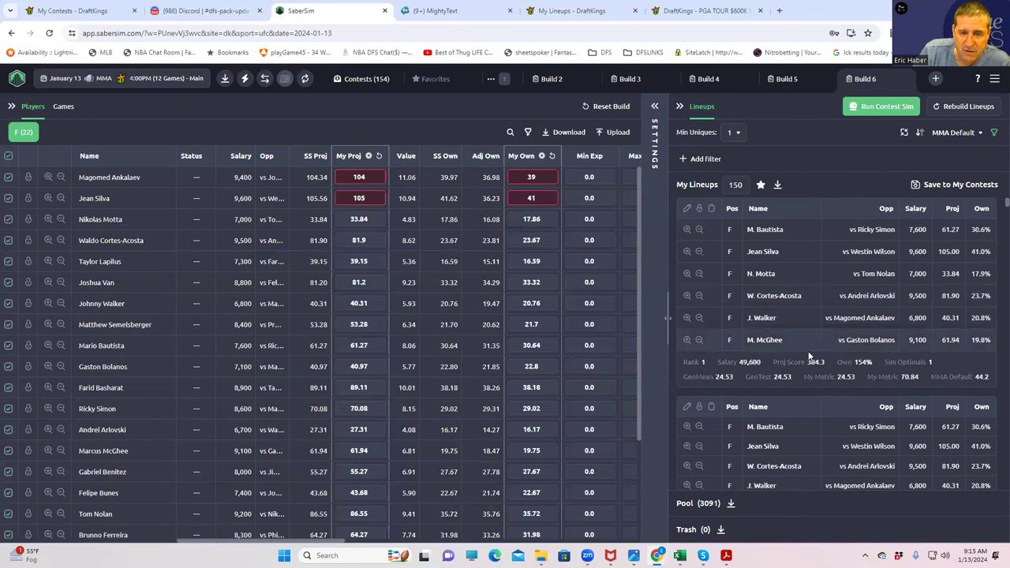
pyautogui.moveTo(918, 362)
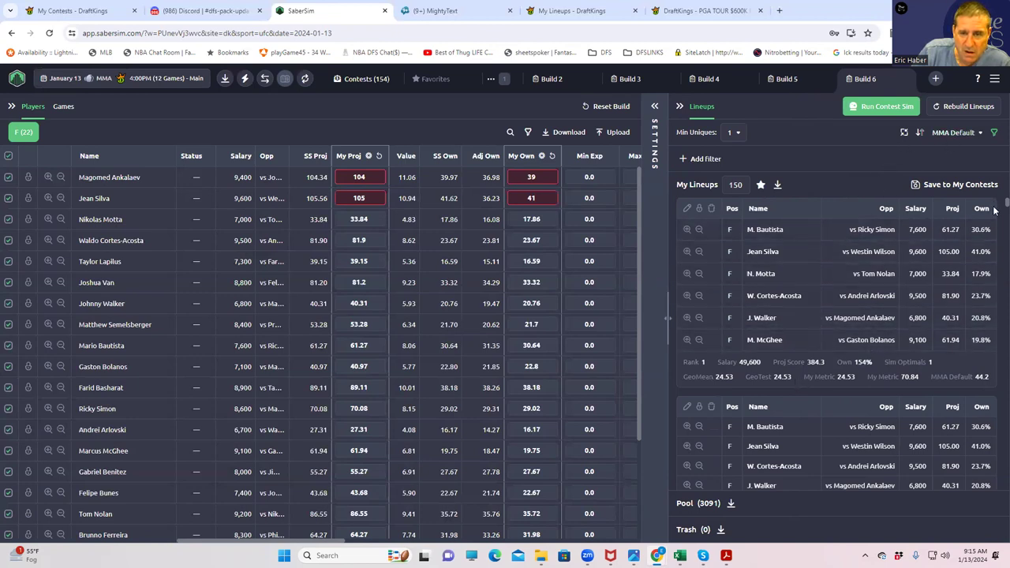
pyautogui.scroll(-5, 994, 207)
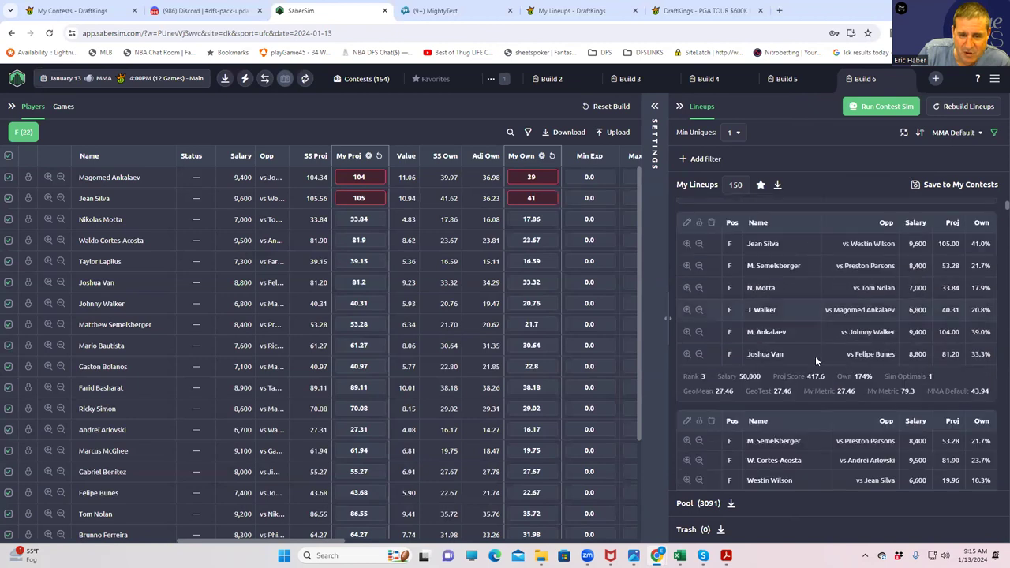
pyautogui.moveTo(814, 379)
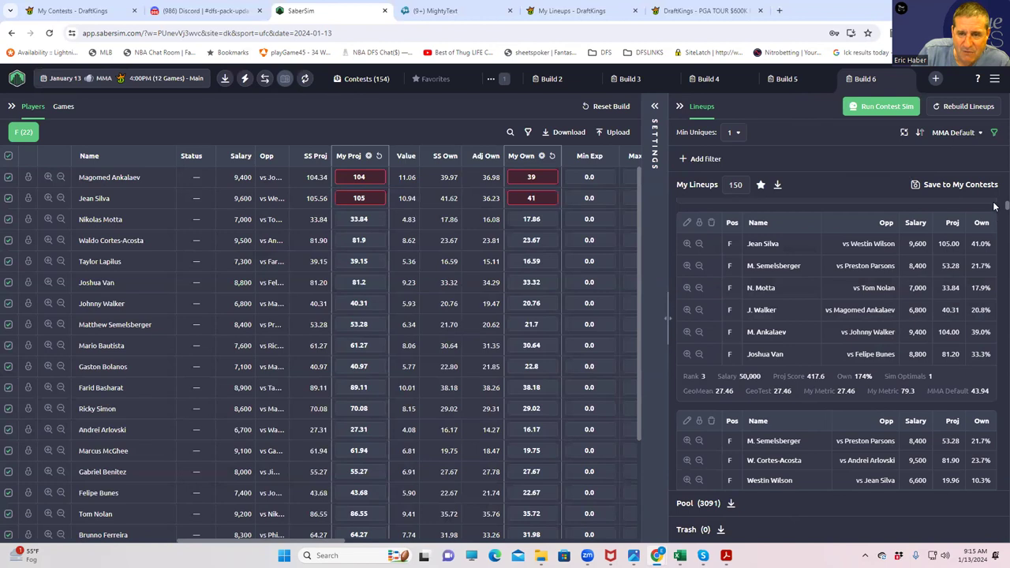
pyautogui.scroll(-5, 996, 211)
pyautogui.scroll(10, 995, 211)
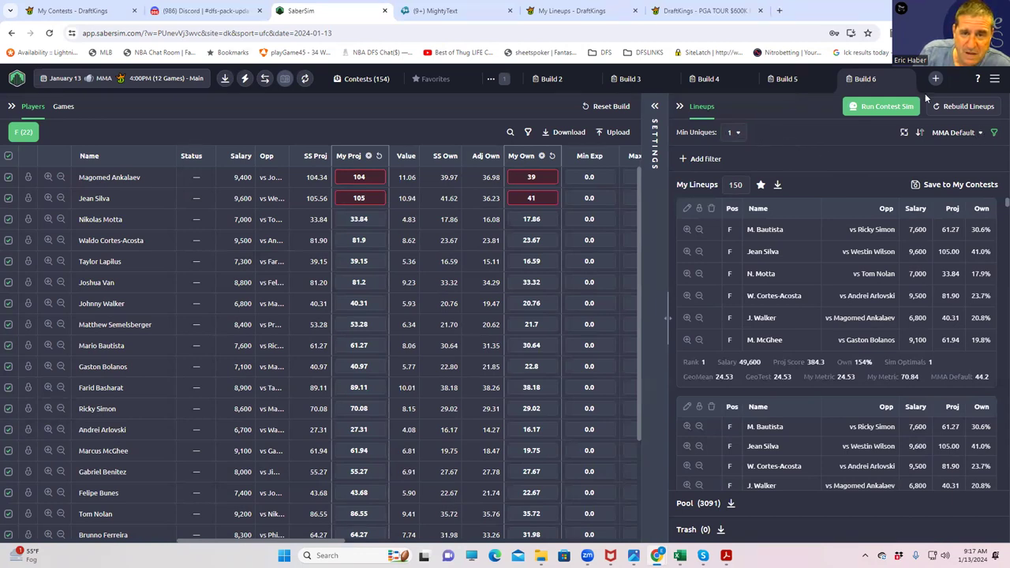
# Set Min Uniques to 2, try 3 (95 lineups), then return to 2 for 150 lineups
pyautogui.click(737, 135)
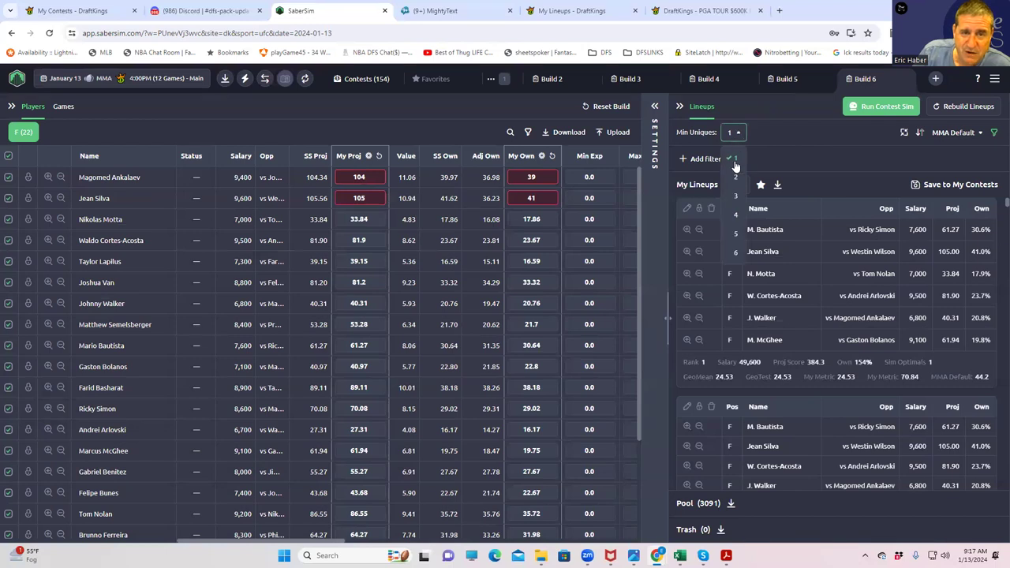
pyautogui.click(735, 176)
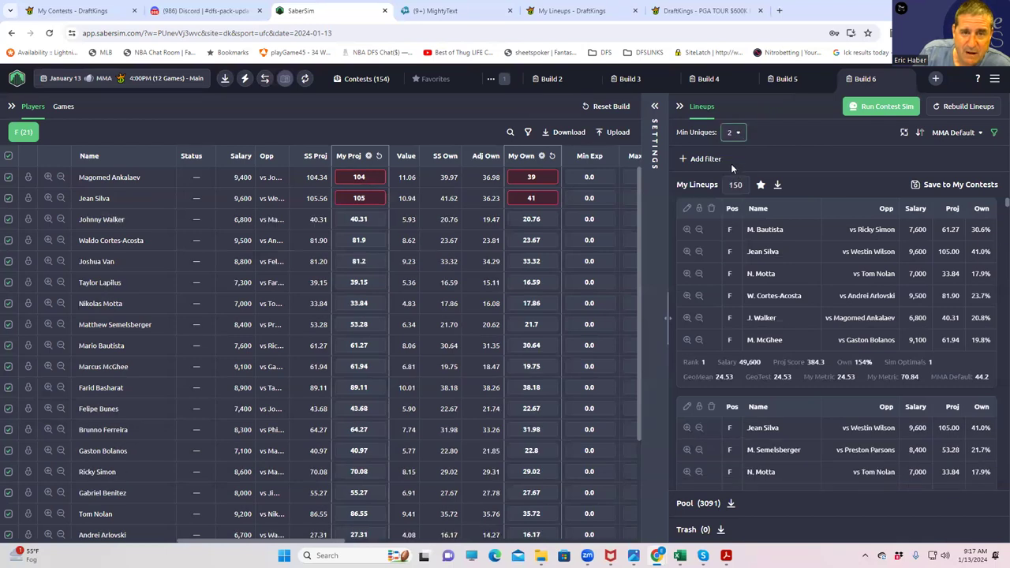
pyautogui.click(735, 135)
pyautogui.click(735, 196)
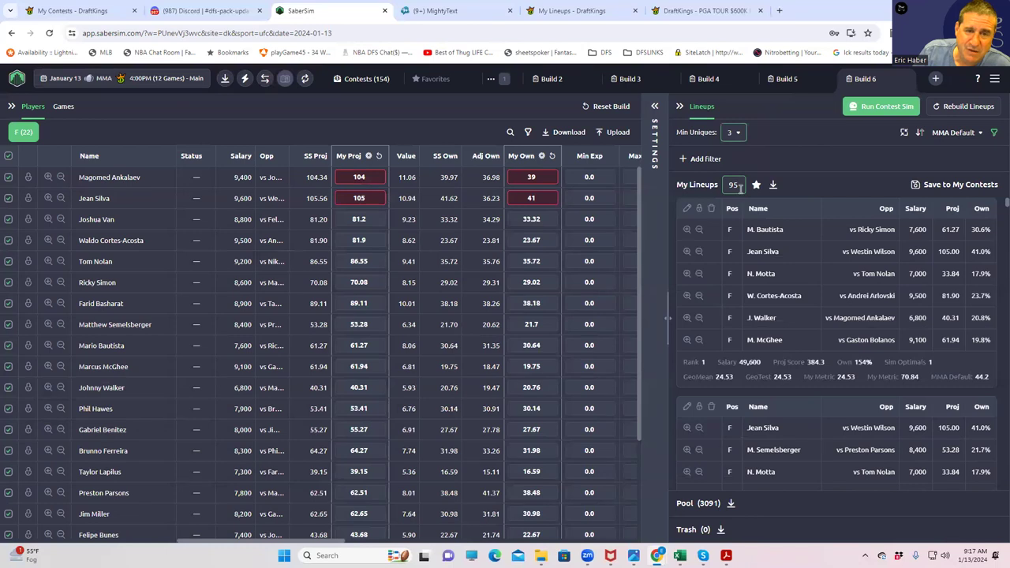
pyautogui.click(737, 134)
pyautogui.click(736, 177)
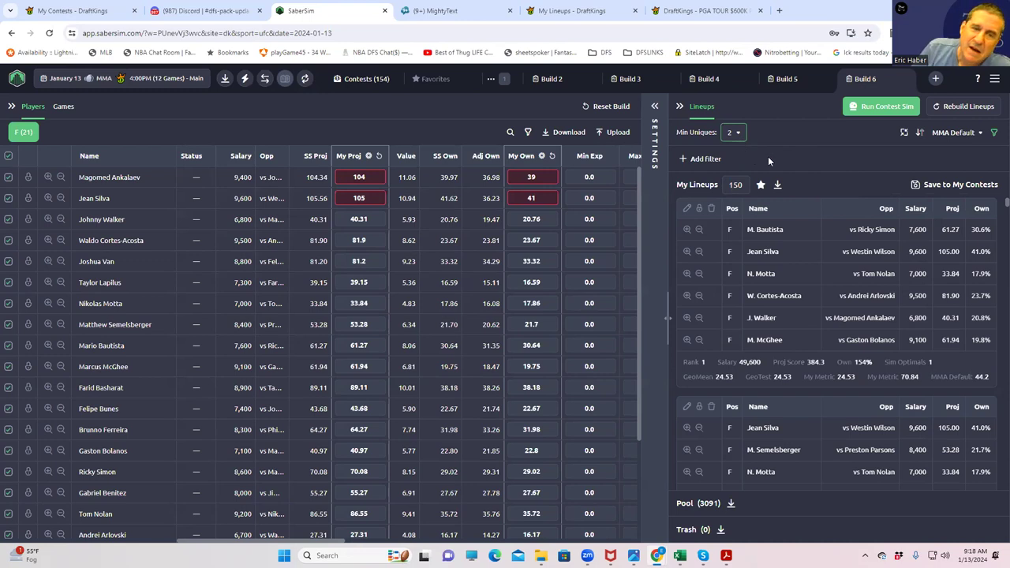
pyautogui.moveTo(334, 545)
pyautogui.mouseDown()
pyautogui.moveTo(371, 545)
pyautogui.moveTo(317, 544)
pyautogui.mouseUp()
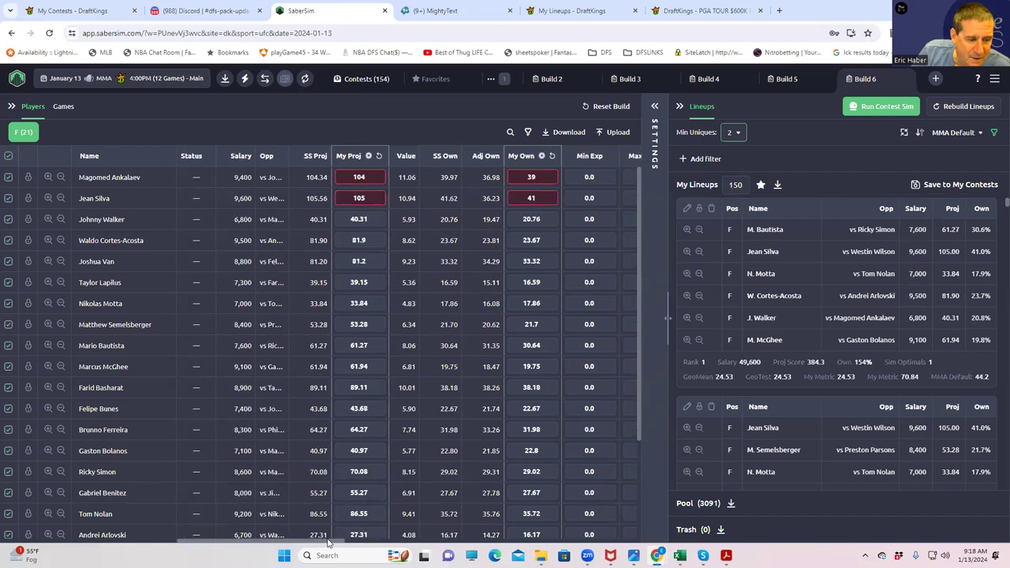
# Show the Exposure column, filter lineups to Ankalaev and Walker, then clear both filters
pyautogui.moveTo(330, 542); pyautogui.dragTo(409, 541)
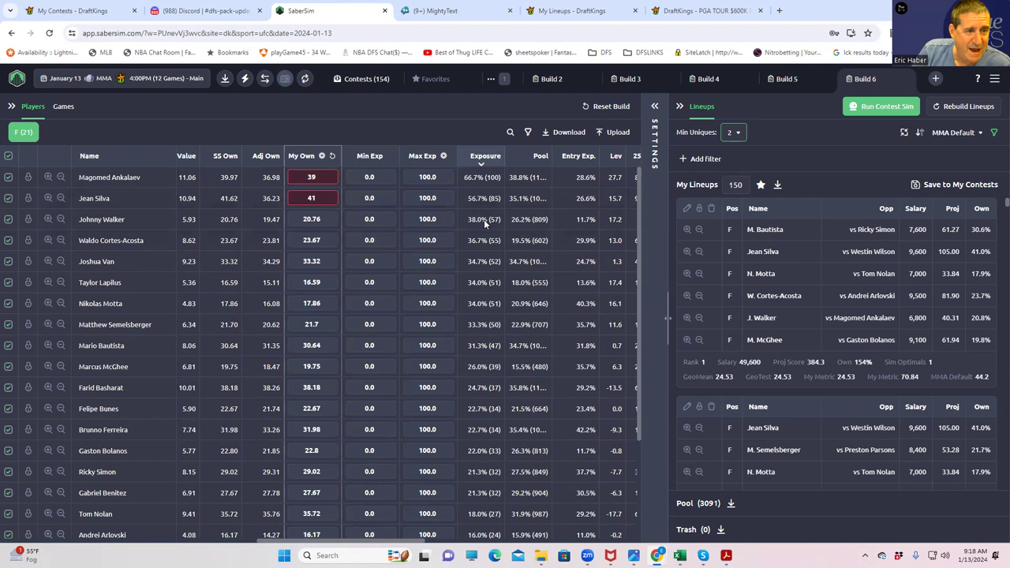
pyautogui.click(48, 177)
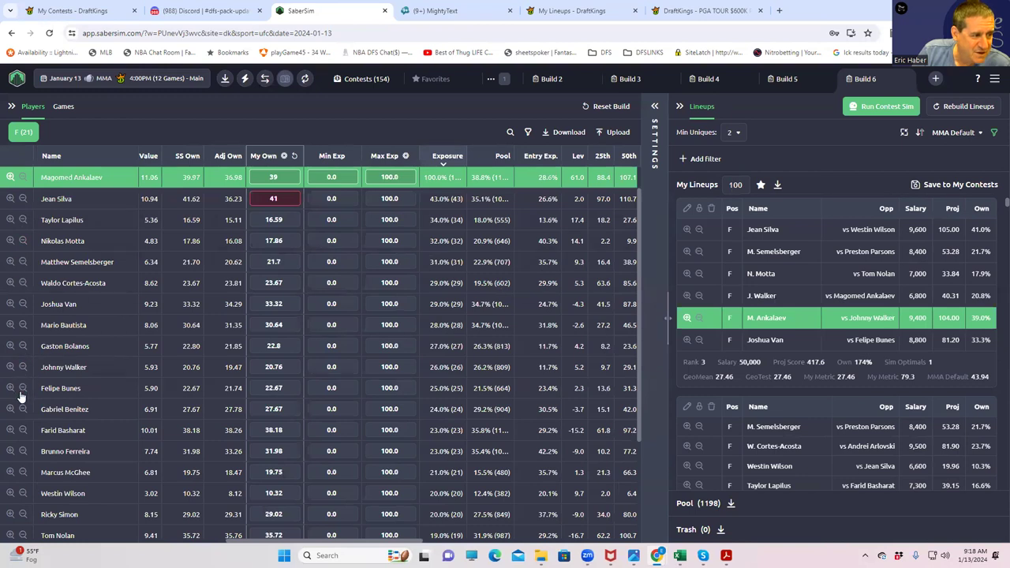
pyautogui.click(11, 367)
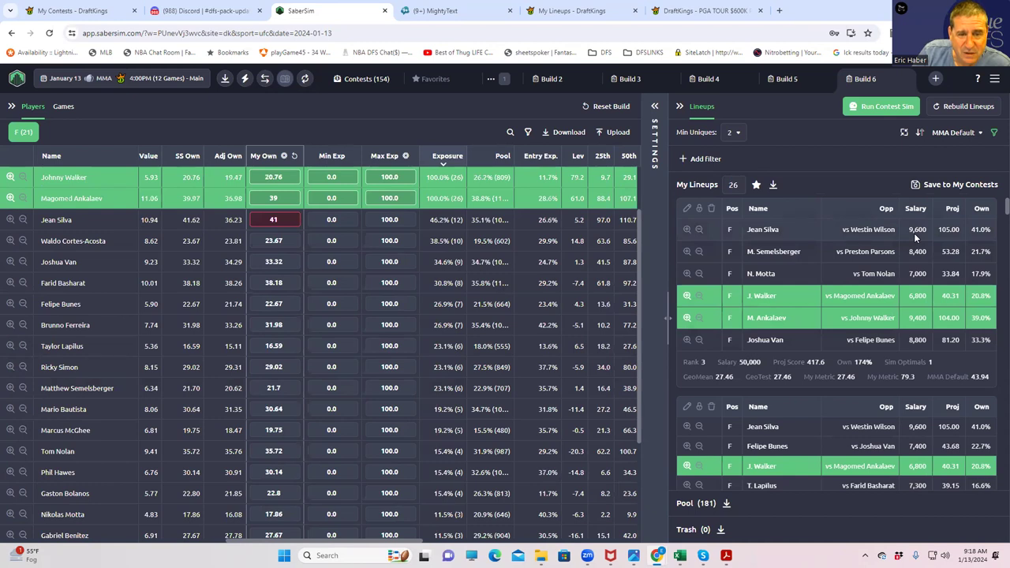
pyautogui.click(9, 198)
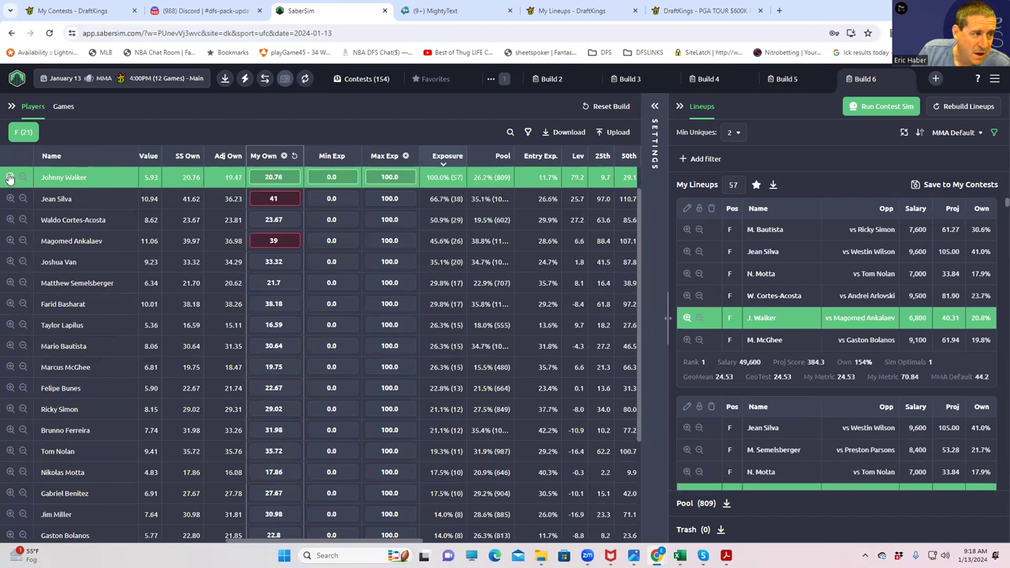
pyautogui.click(10, 178)
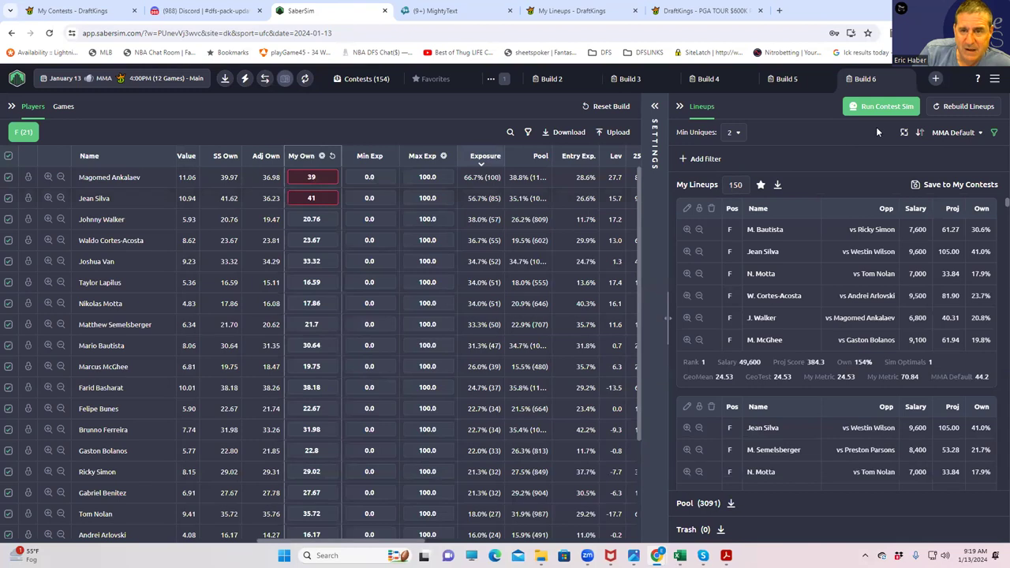
# Rename Build 6 to 'Allow' from its tab menu and confirm
pyautogui.click(868, 80)
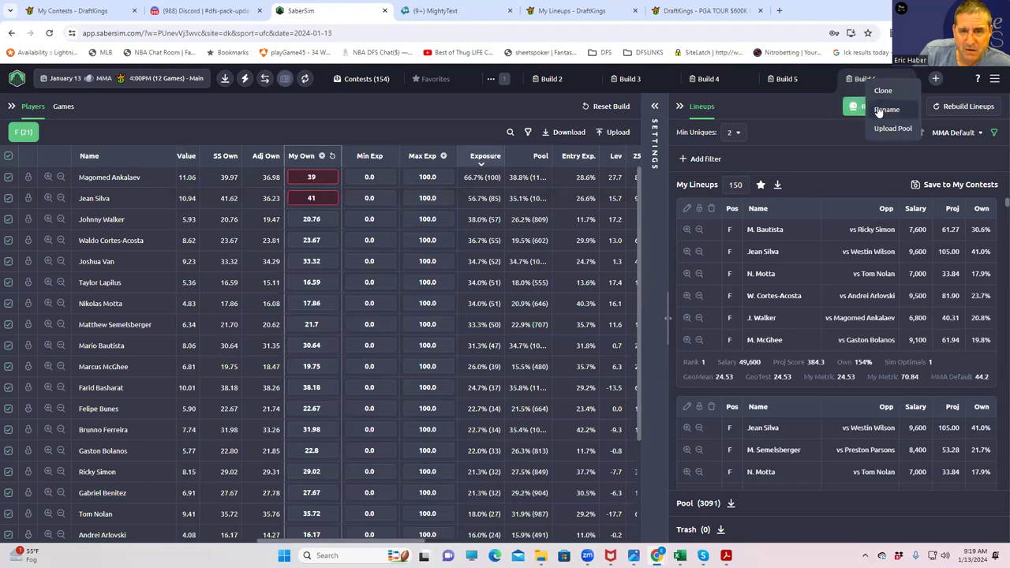
pyautogui.click(880, 110)
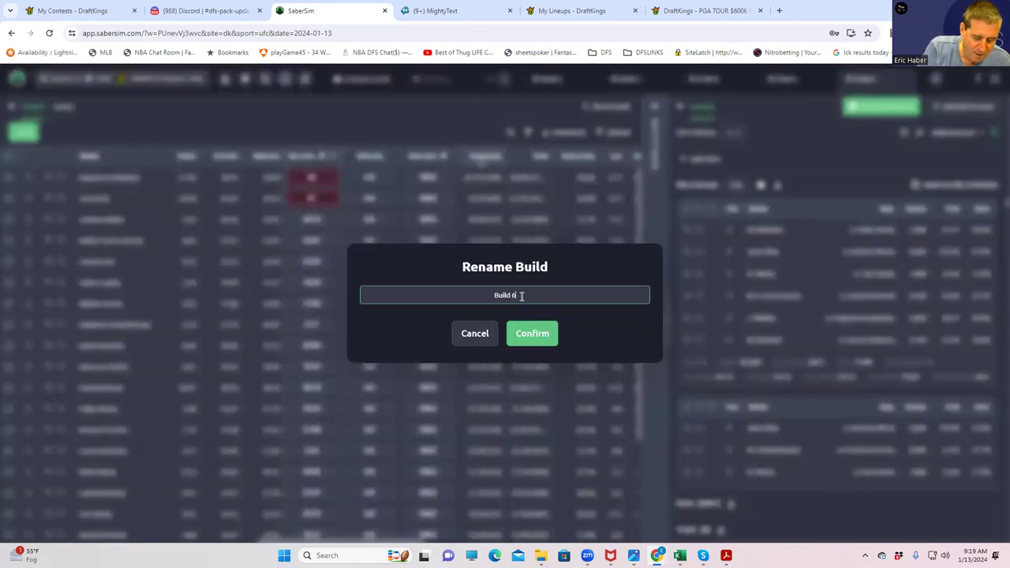
pyautogui.write('aK')
pyautogui.press('BackSpace')
pyautogui.press('BackSpace')
pyautogui.press('BackSpace')
pyautogui.press('BackSpace')
pyautogui.press('BackSpace')
pyautogui.press('BackSpace')
pyautogui.press('BackSpace')
pyautogui.press('BackSpace')
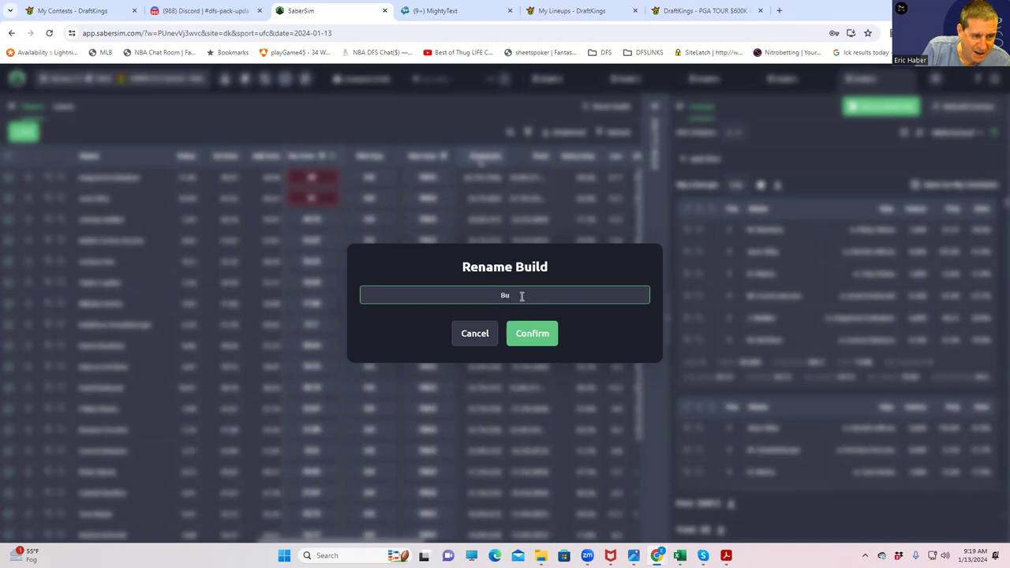
pyautogui.press('BackSpace')
pyautogui.write('aLLOW')
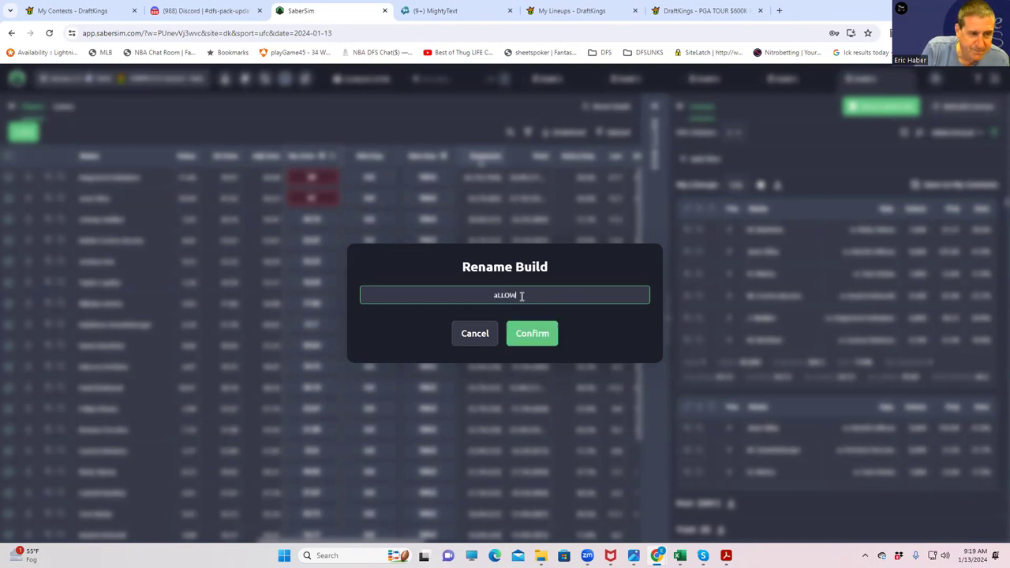
pyautogui.press('BackSpace')
pyautogui.press('BackSpace')
pyautogui.press('BackSpace')
pyautogui.press('BackSpace')
pyautogui.press('BackSpace')
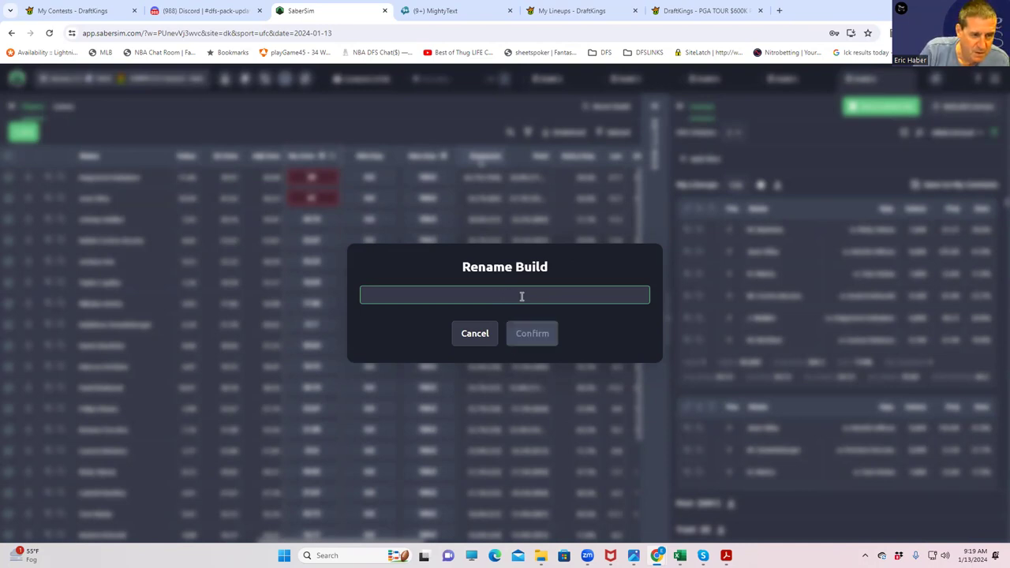
pyautogui.write('Allow')
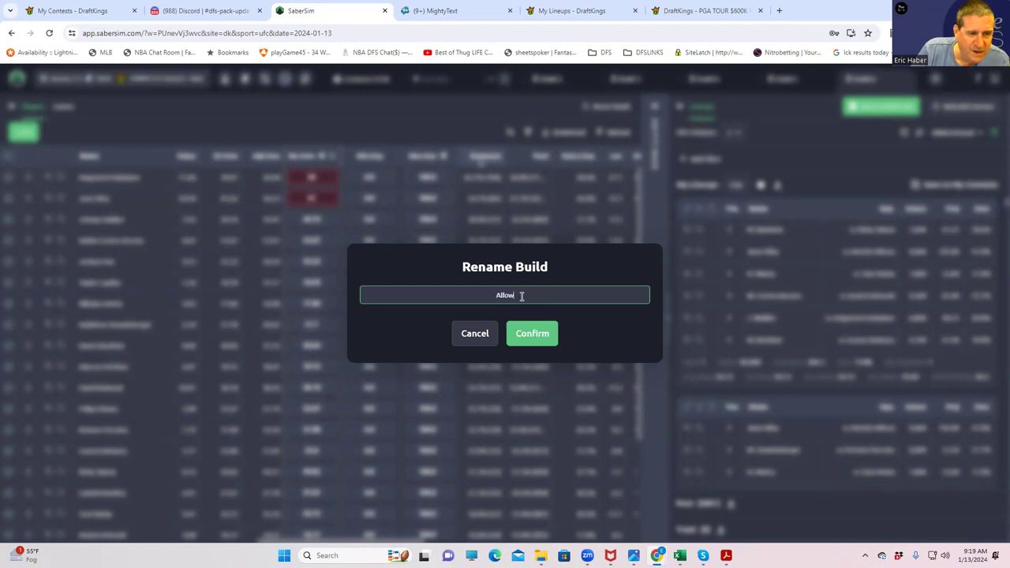
pyautogui.click(545, 337)
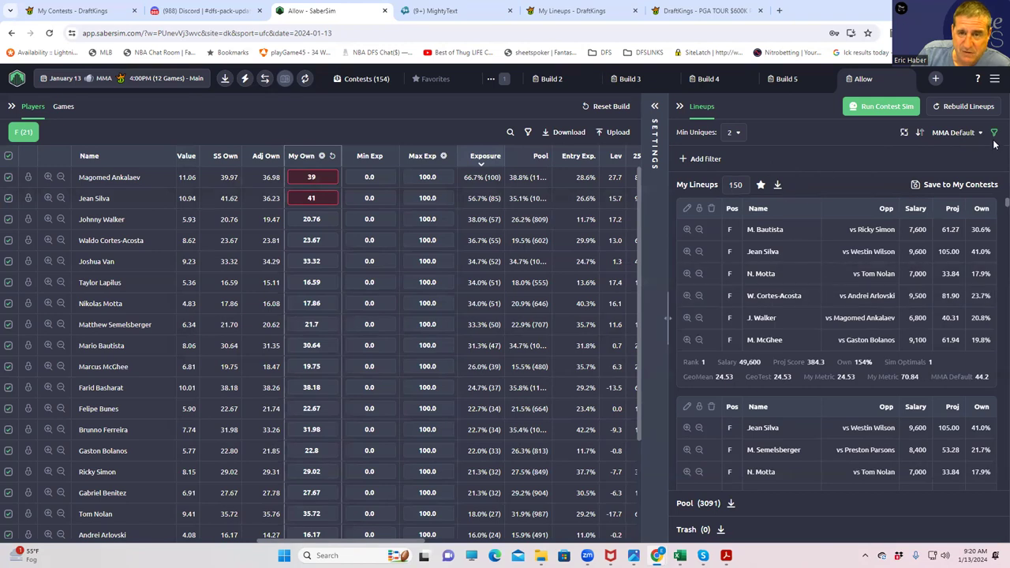
# Change the lineup sort from MMA Default to MMA Sim Diversity 10
pyautogui.click(971, 134)
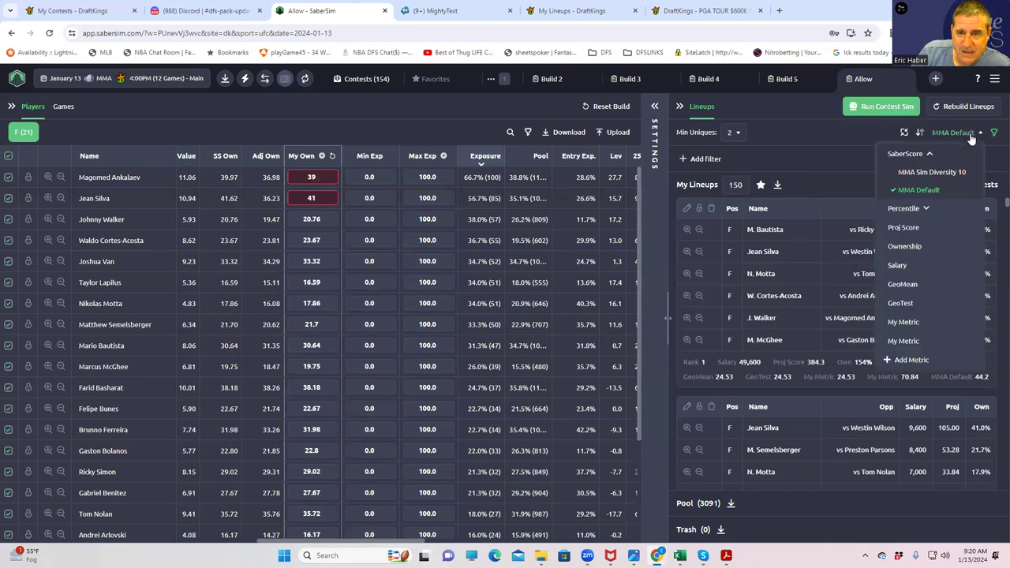
pyautogui.click(933, 172)
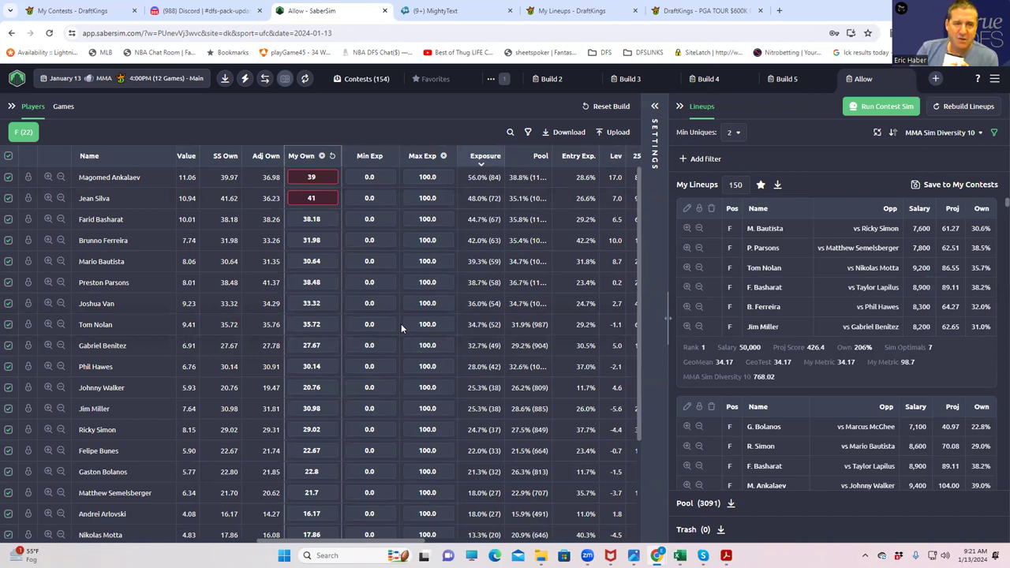
# Set Min Uniques to 1 and scroll through the top-ranked lineups
pyautogui.click(736, 133)
pyautogui.click(735, 158)
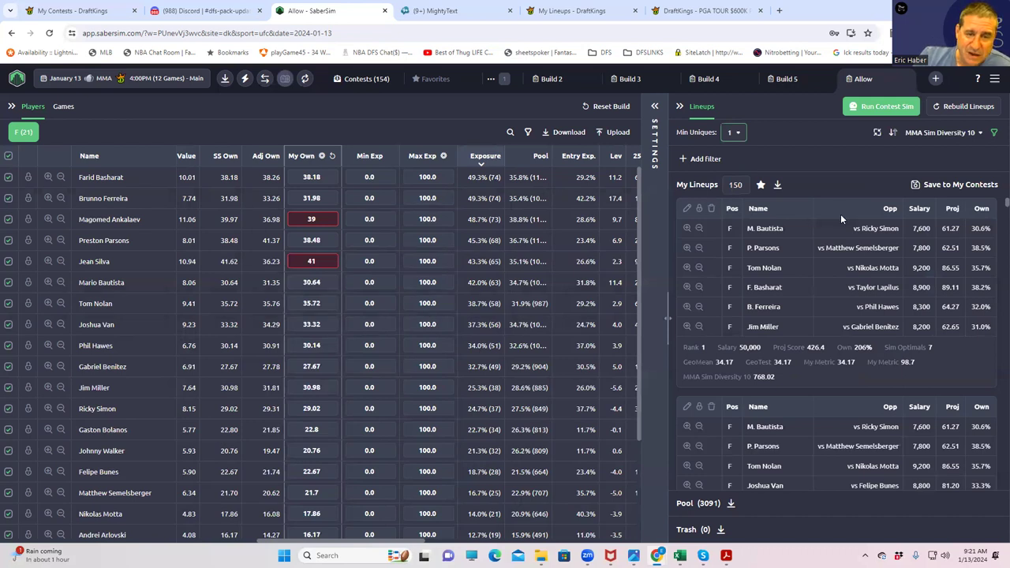
pyautogui.scroll(-2, 811, 280)
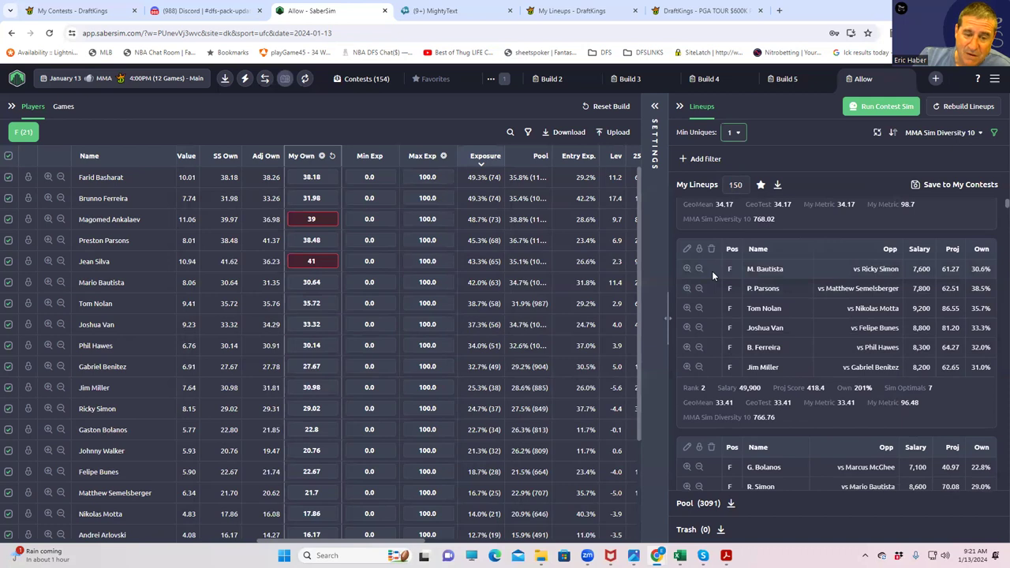
pyautogui.scroll(-3, 819, 299)
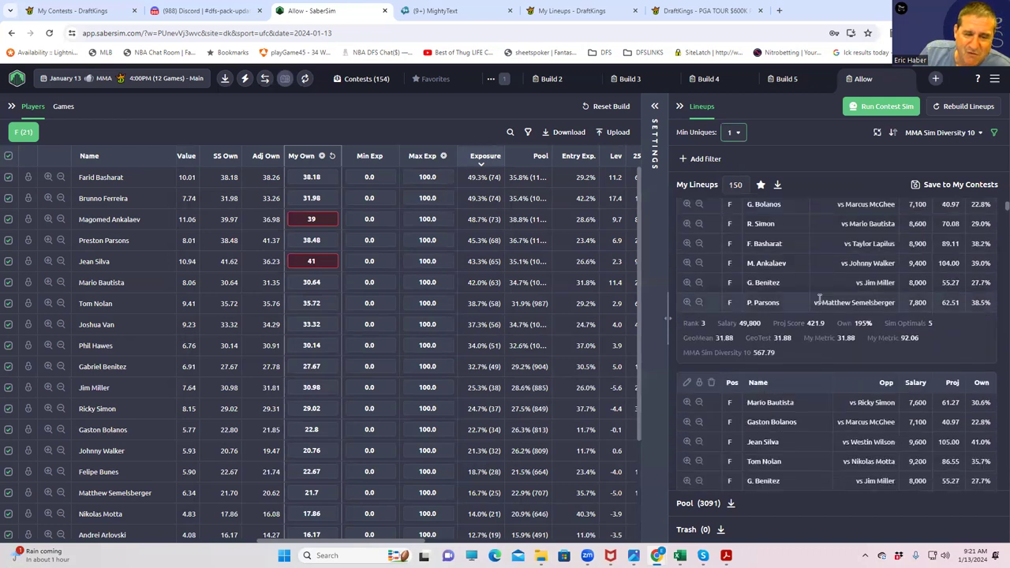
pyautogui.scroll(5, 816, 267)
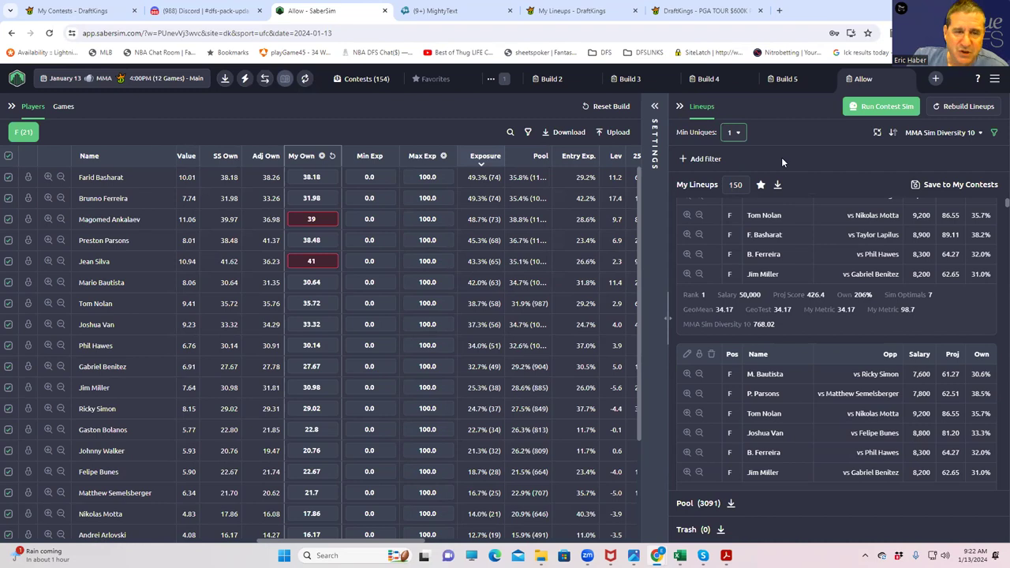
# In Contest Sim Settings, tick the $1M Fantasy MMA World Championship Qualifier #47 sim
pyautogui.click(656, 105)
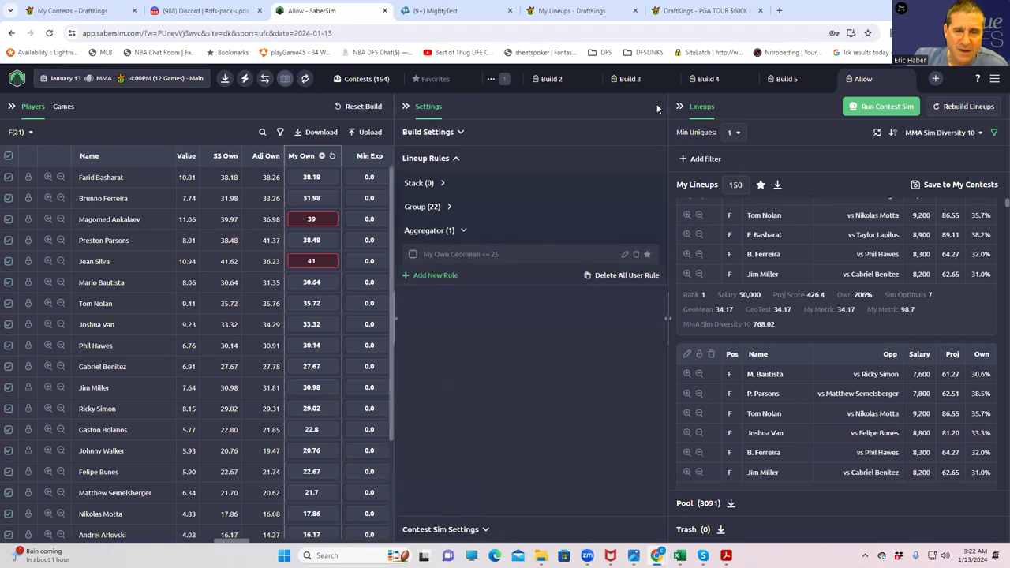
pyautogui.click(484, 531)
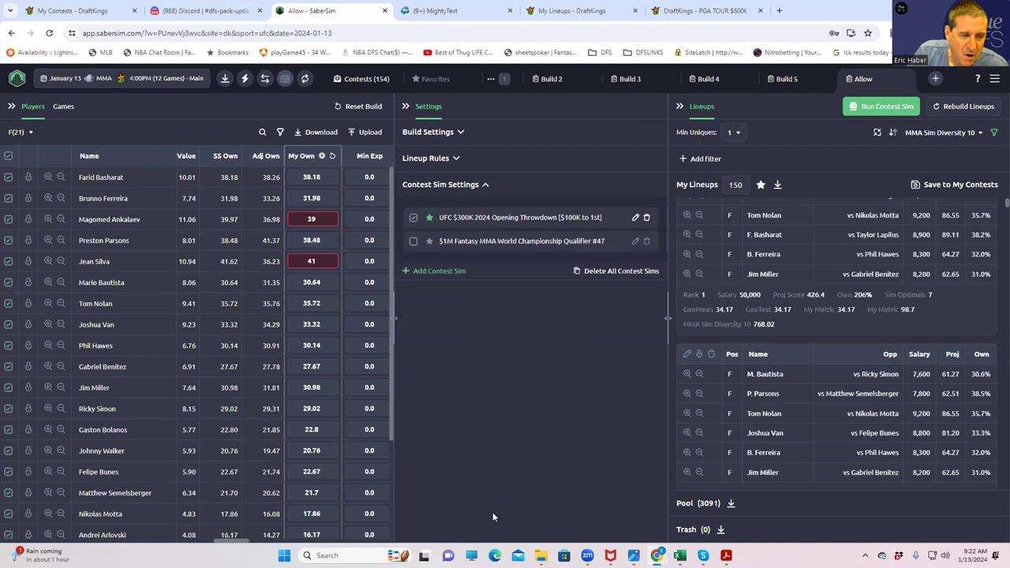
pyautogui.click(413, 242)
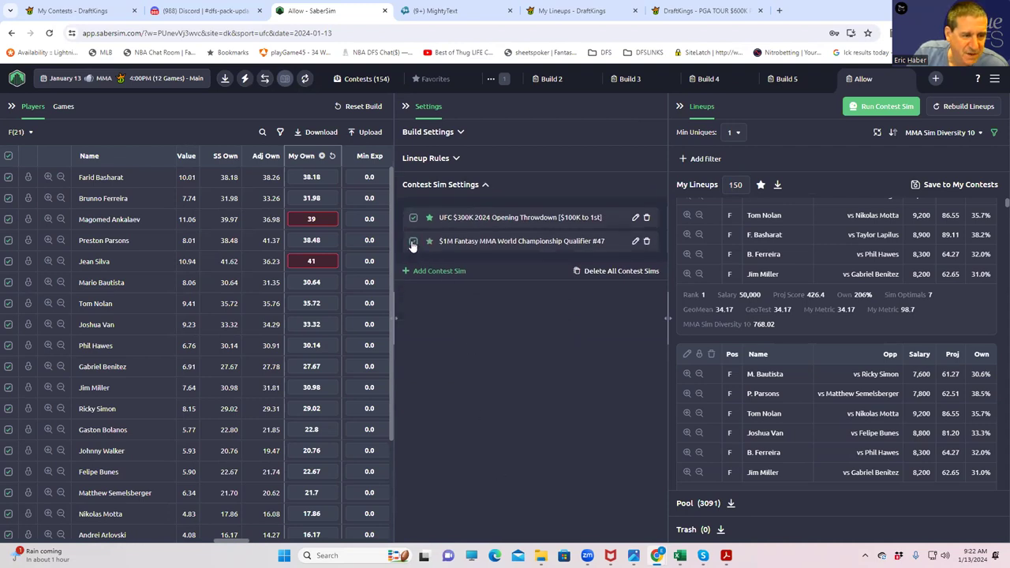
# Edit the UFC $300K contest sim and expand its Field Lineups dropdown
pyautogui.click(636, 218)
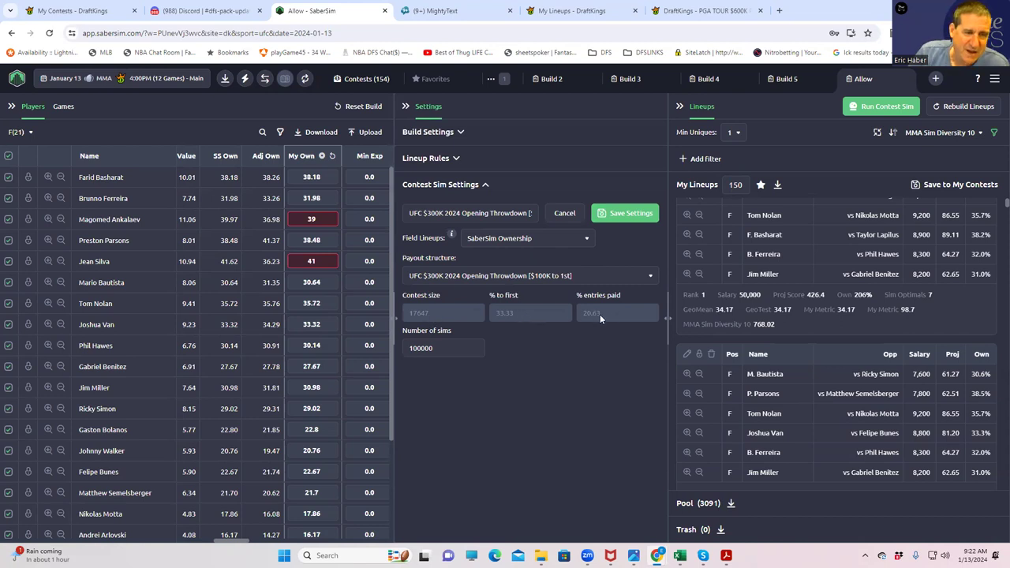
pyautogui.click(573, 240)
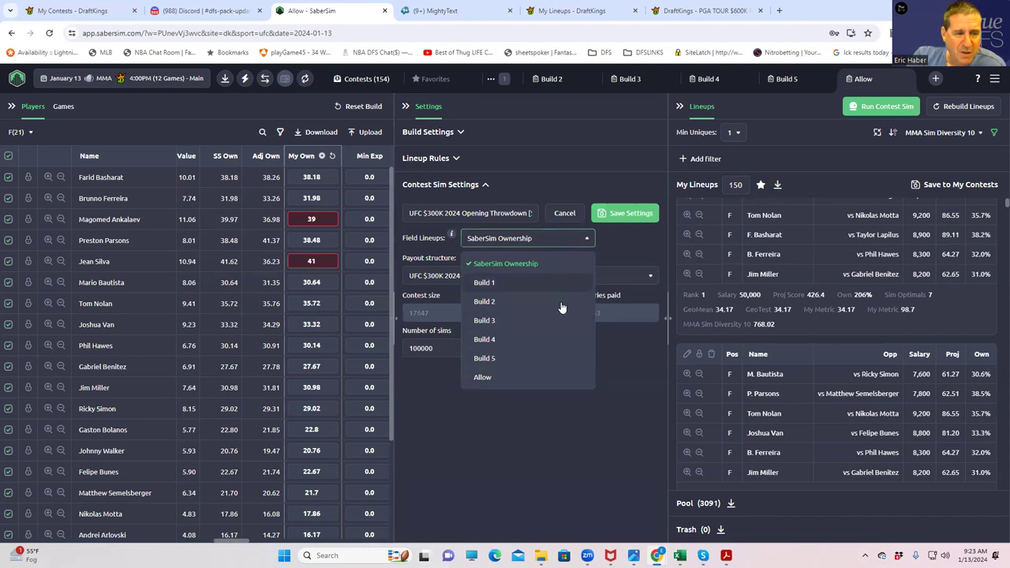
# Try Allow as field lineups, revert to SaberSim Ownership, and run the contest sim
pyautogui.click(483, 378)
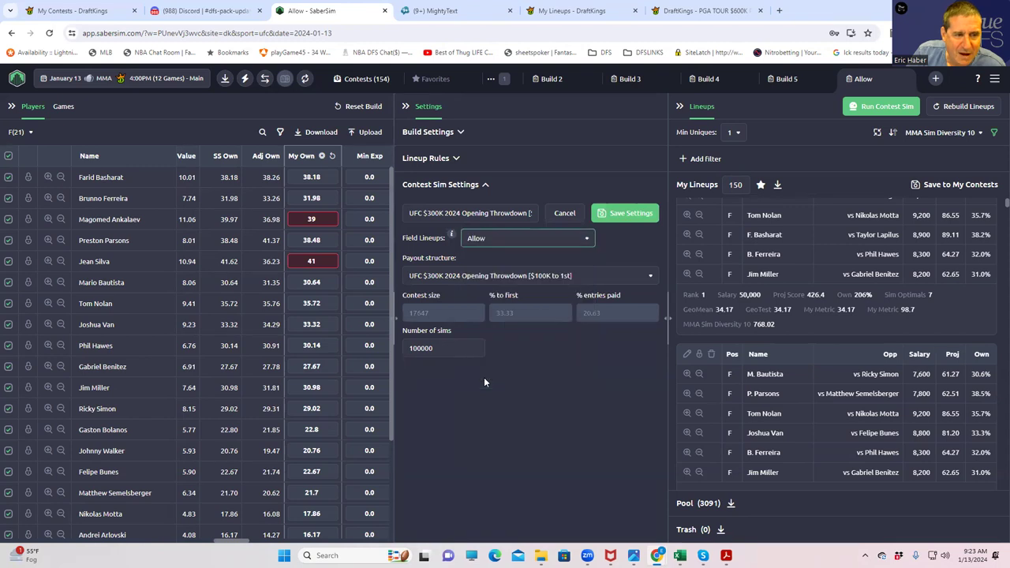
pyautogui.click(529, 242)
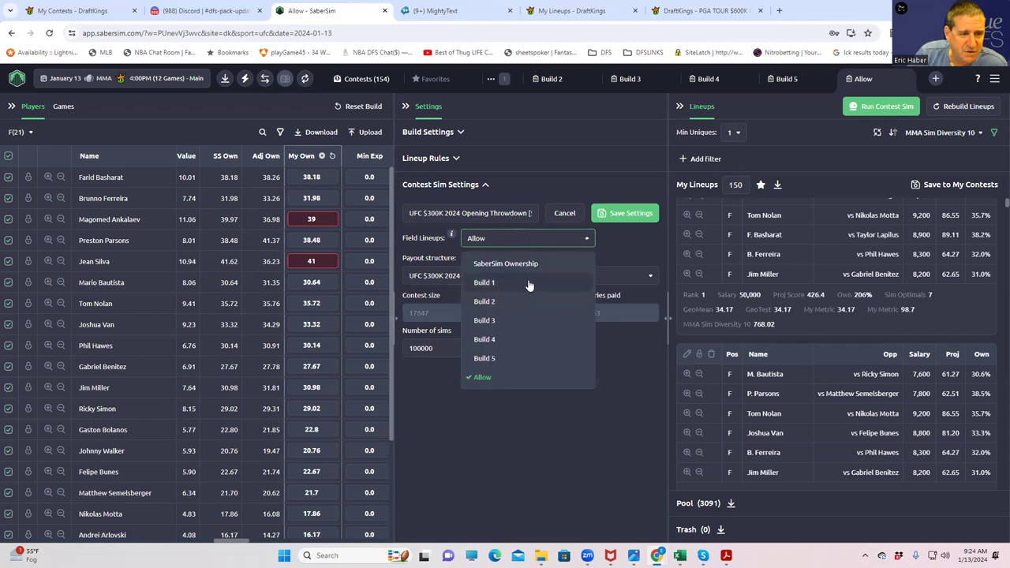
pyautogui.click(509, 265)
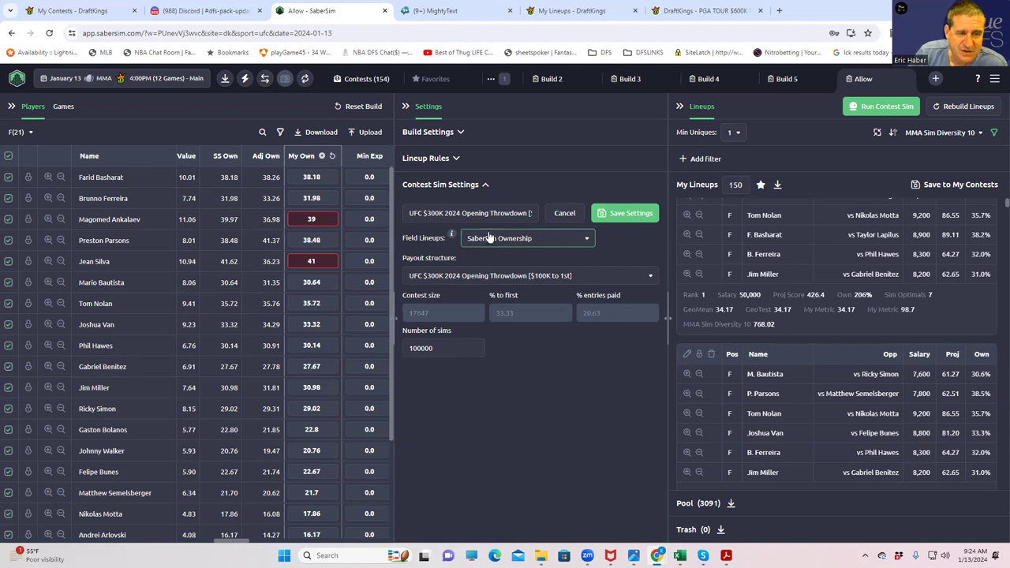
pyautogui.click(880, 105)
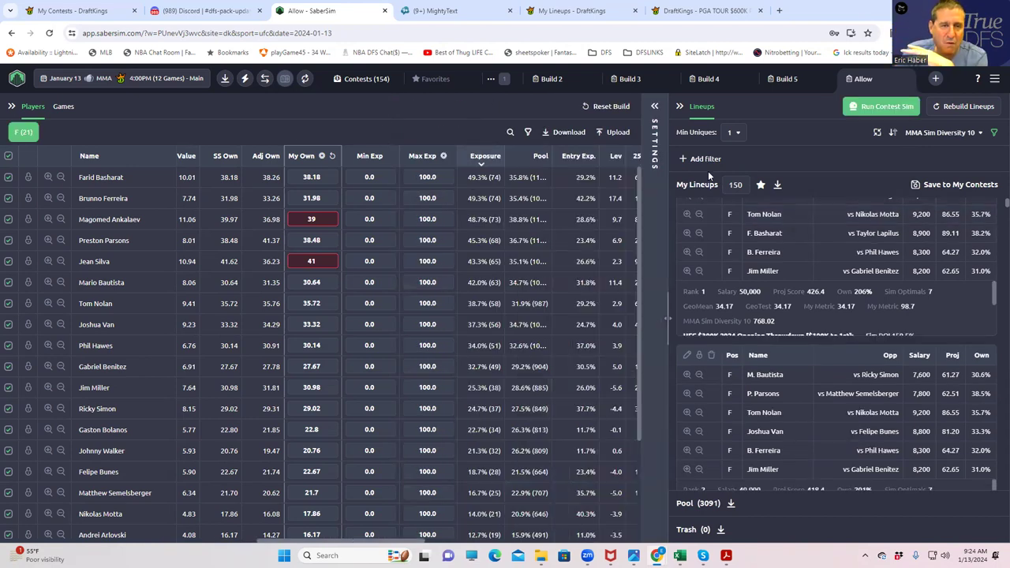
# Sort lineups by RAROI from the UFC $300K 2024 Opening Throwdown metrics
pyautogui.click(954, 134)
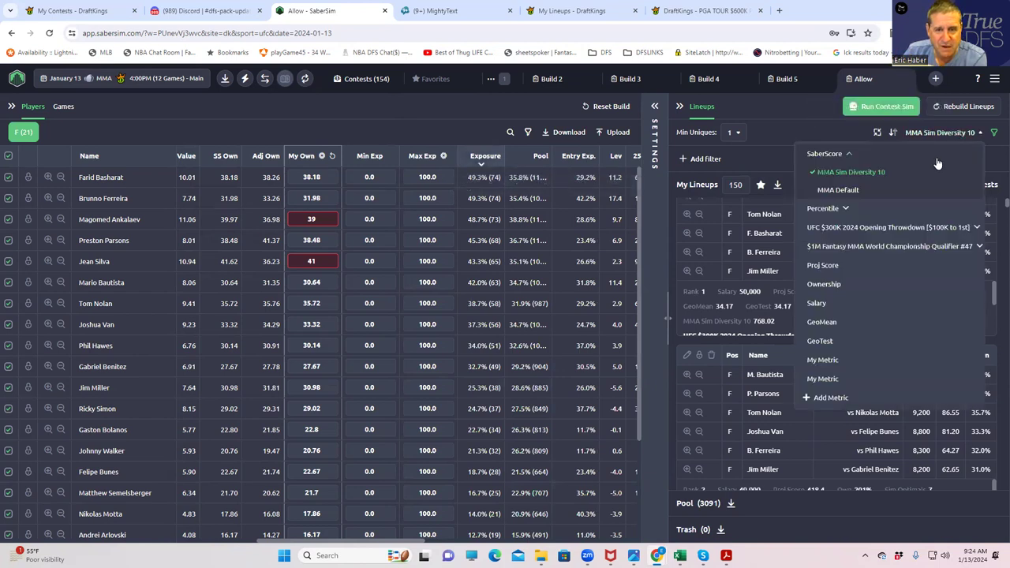
pyautogui.click(898, 228)
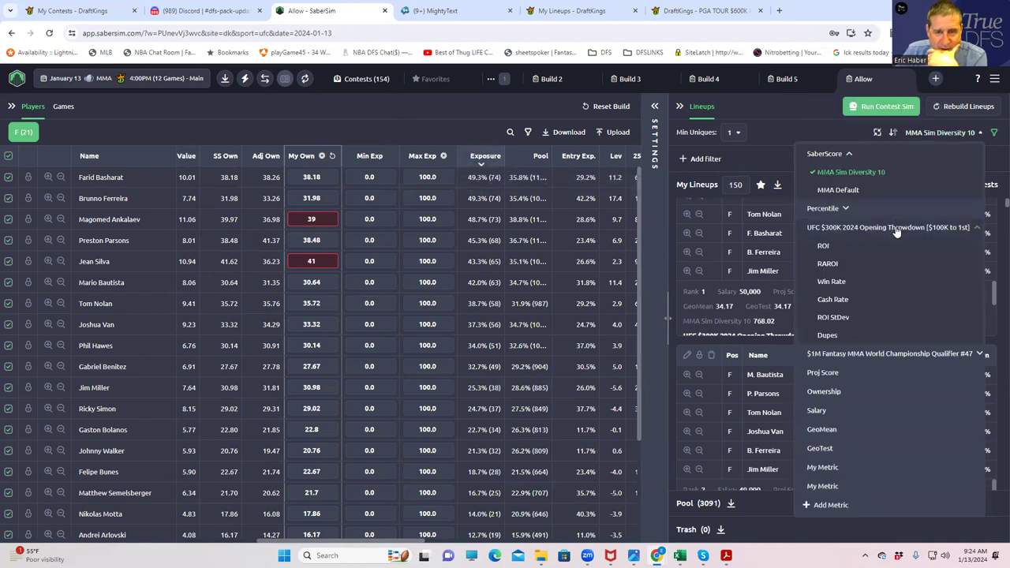
pyautogui.click(828, 265)
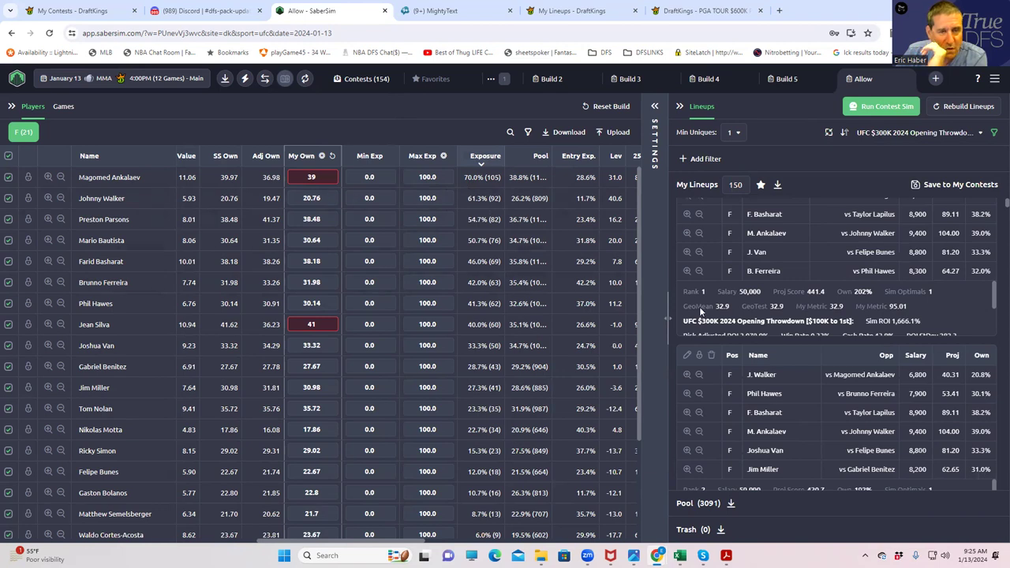
pyautogui.scroll(1, 865, 265)
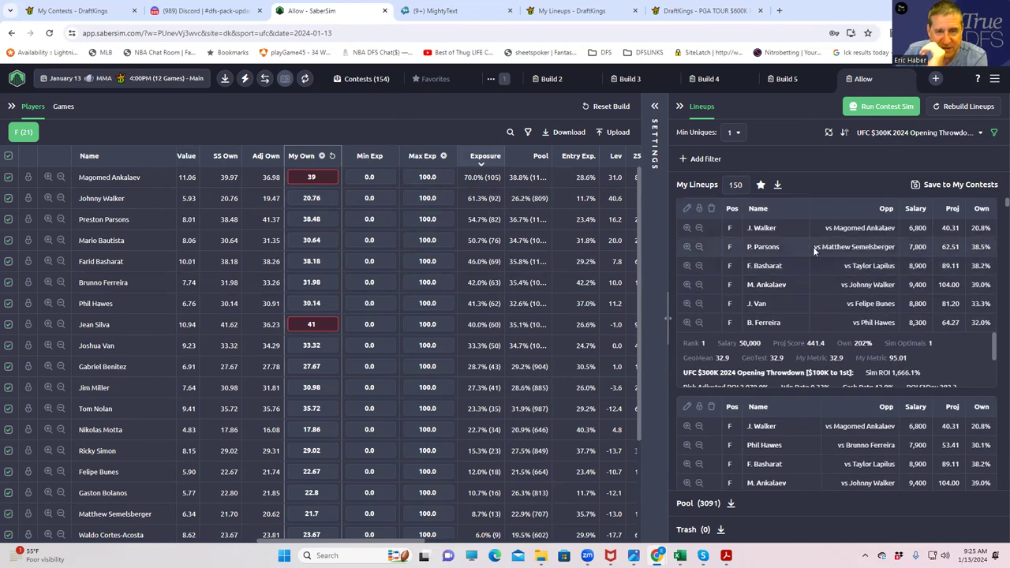
pyautogui.scroll(-2, 806, 308)
pyautogui.scroll(-2, 806, 316)
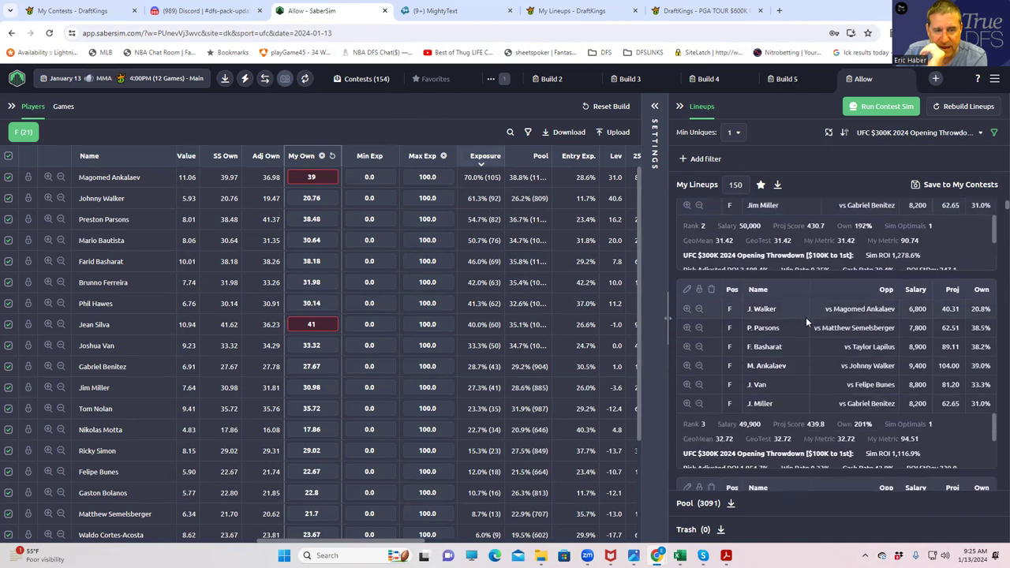
pyautogui.scroll(4, 805, 327)
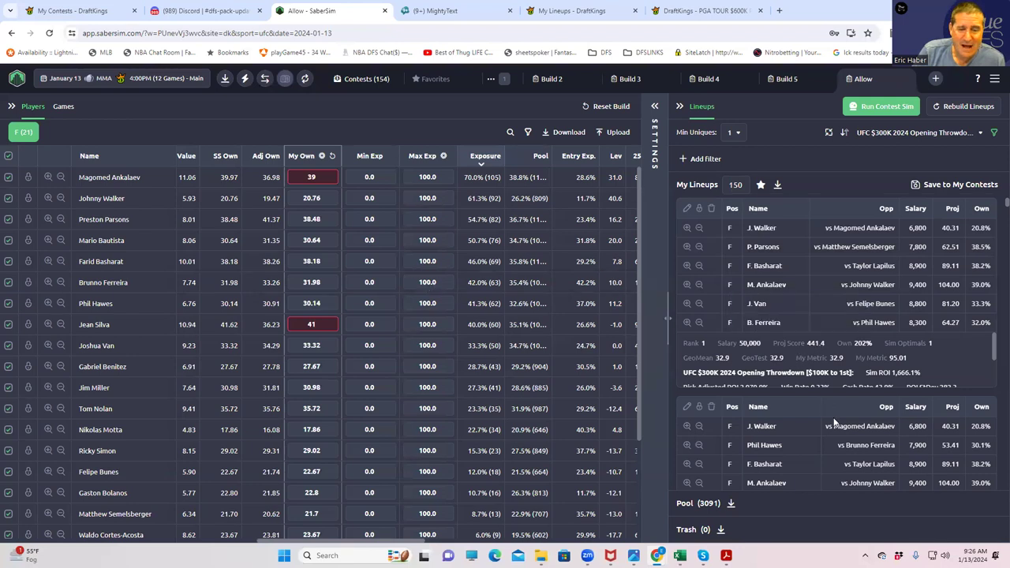
pyautogui.scroll(-4, 837, 426)
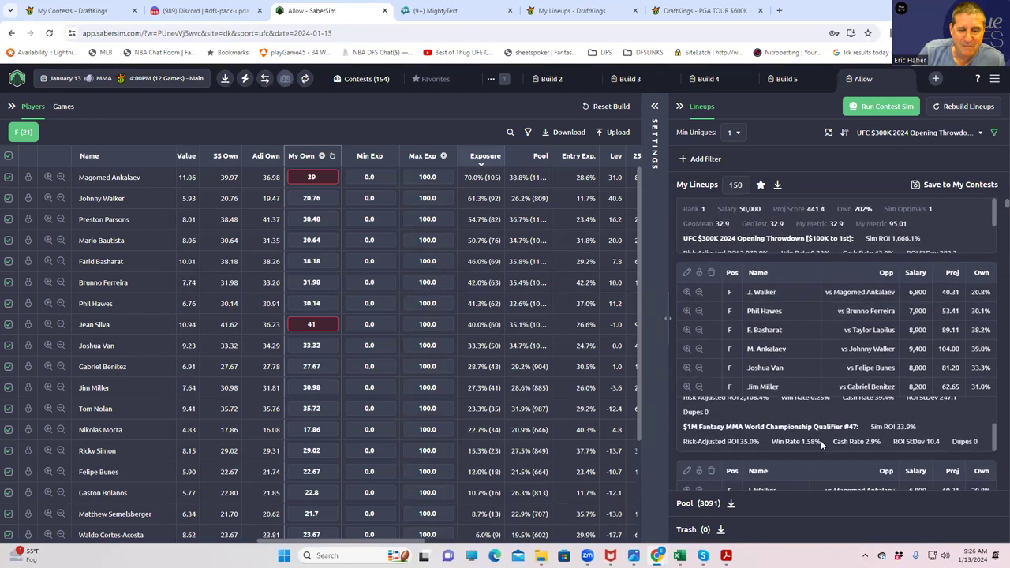
pyautogui.scroll(-4, 821, 441)
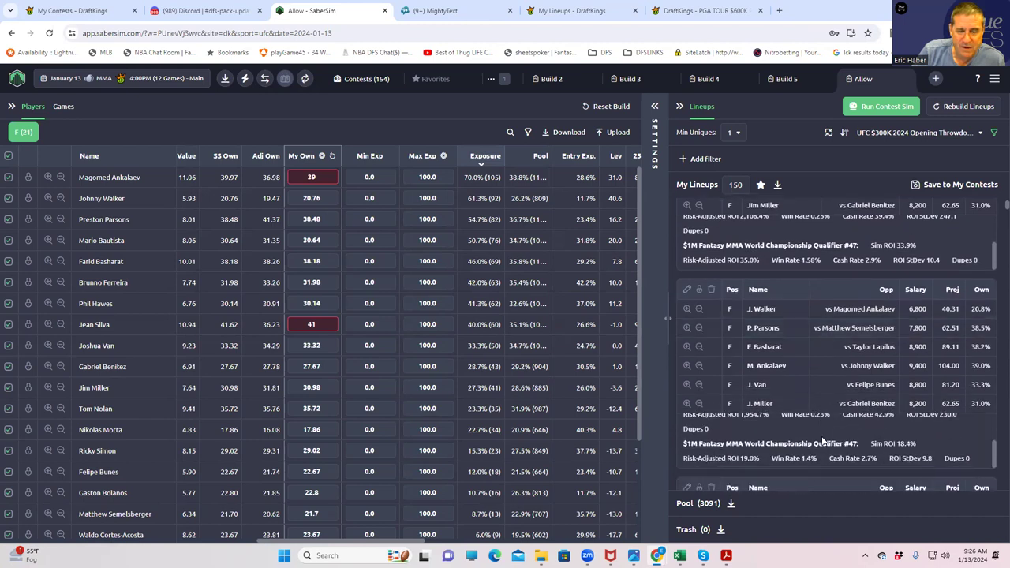
pyautogui.scroll(-4, 817, 343)
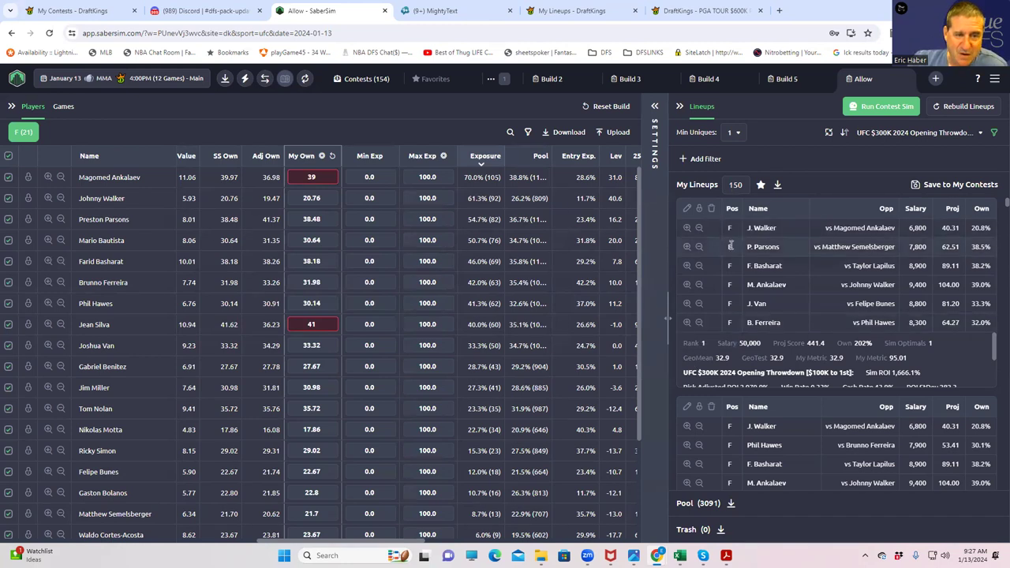
pyautogui.moveTo(679, 555)
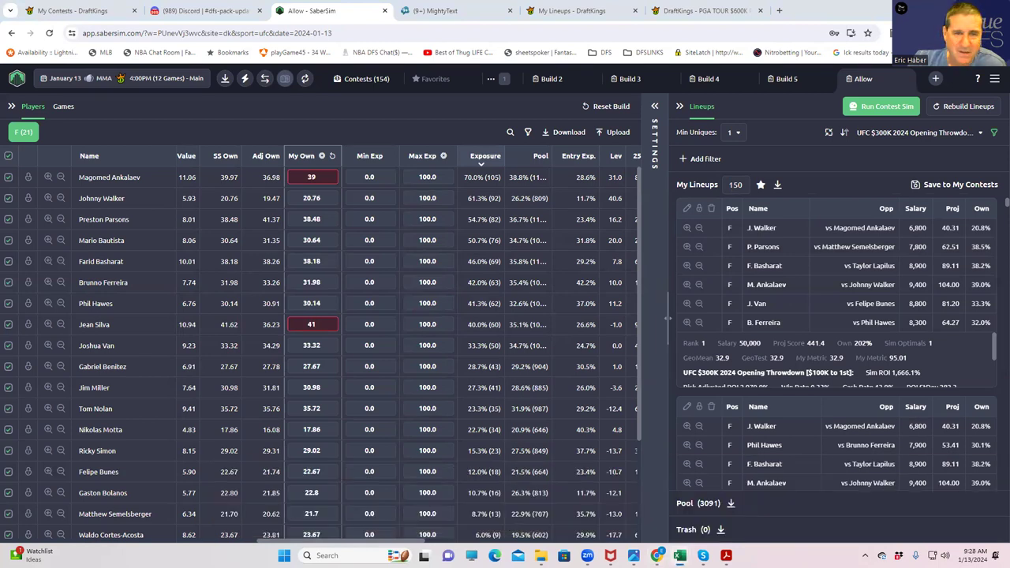
pyautogui.hotkey('alt', 'Tab')
# In the Excel GeoMean workbook, check the inputs: 6 players, 17000 entries, 5 dupes
pyautogui.click(883, 121)
pyautogui.click(213, 211)
pyautogui.click(119, 141)
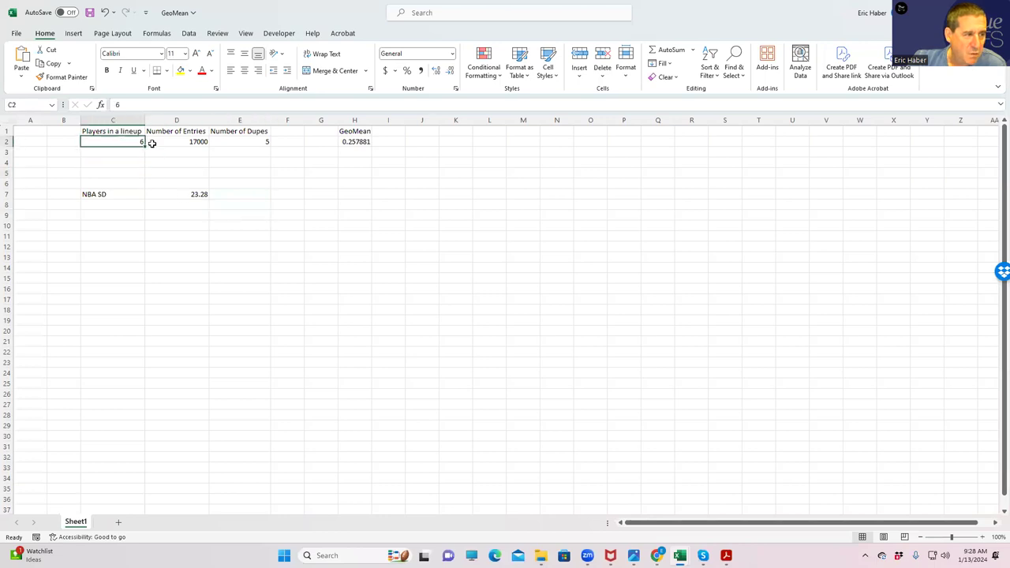
pyautogui.click(116, 168)
pyautogui.click(188, 141)
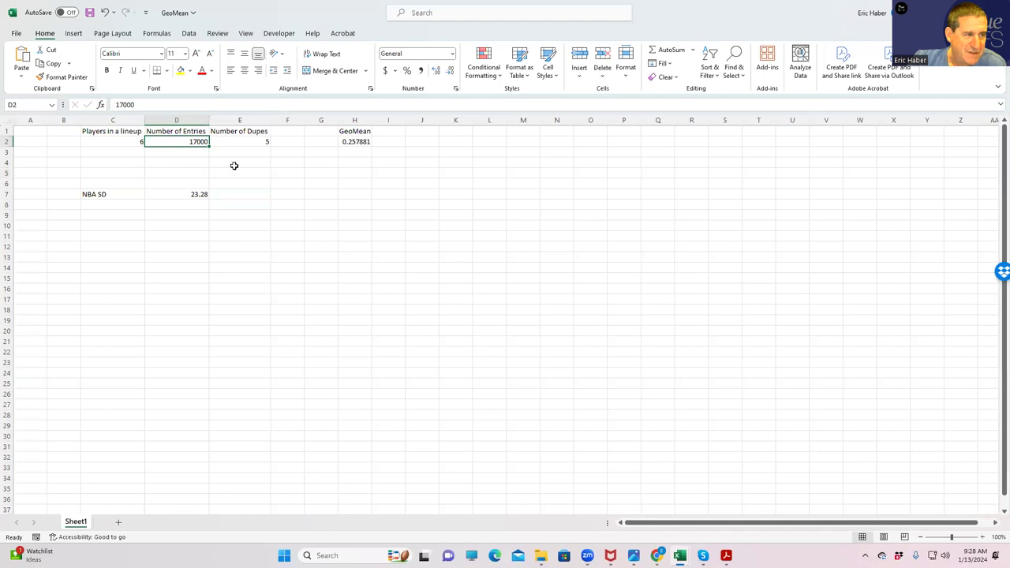
pyautogui.click(239, 142)
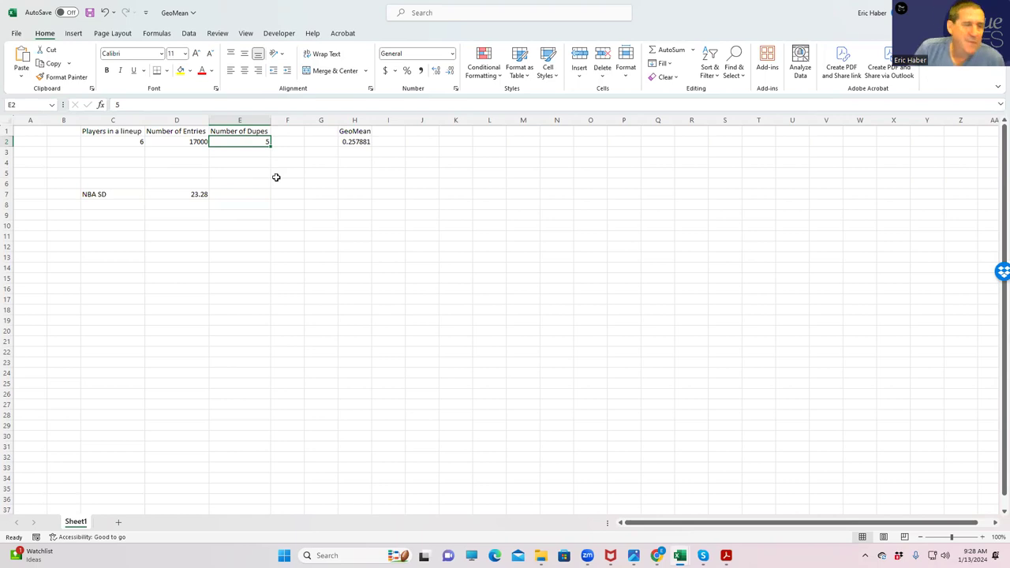
# Click through cells across the GeoMean worksheet
pyautogui.click(245, 195)
pyautogui.click(292, 196)
pyautogui.click(331, 216)
pyautogui.click(395, 228)
pyautogui.click(432, 247)
pyautogui.click(467, 257)
pyautogui.click(525, 269)
pyautogui.click(554, 280)
pyautogui.click(611, 297)
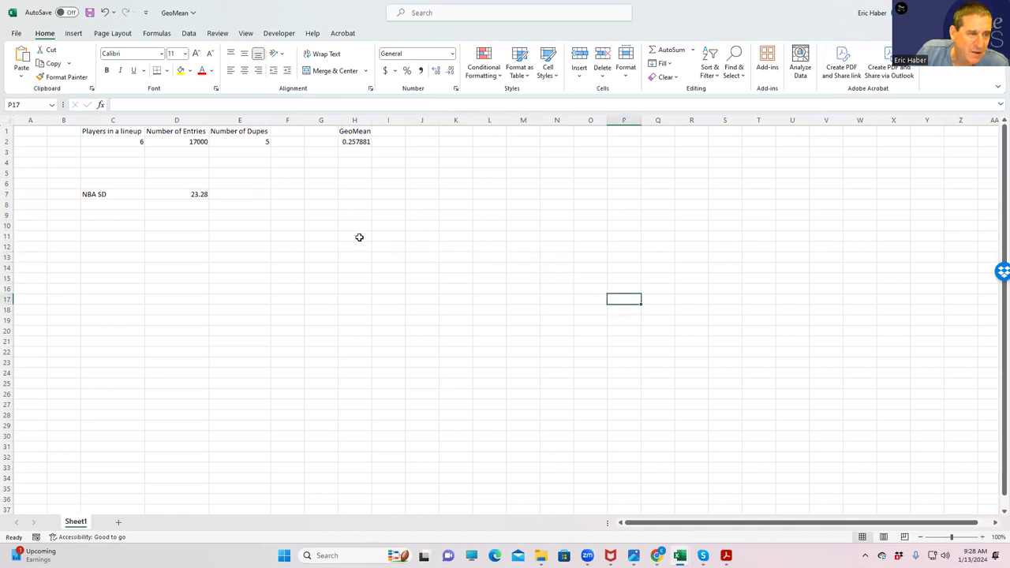
# Inspect the H2 GeoMean formula giving 0.257881, then switch back to SaberSim
pyautogui.click(236, 142)
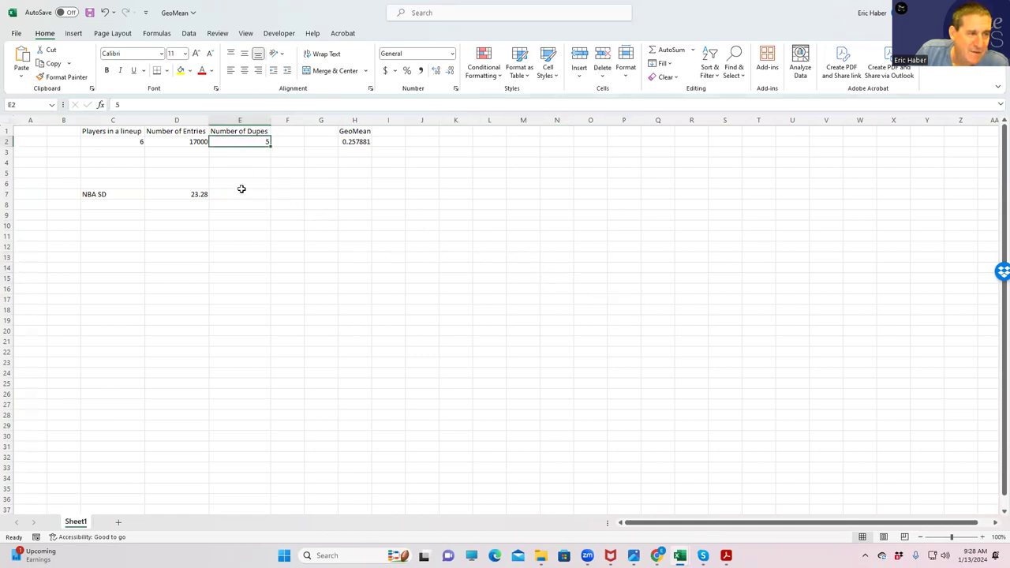
pyautogui.click(341, 143)
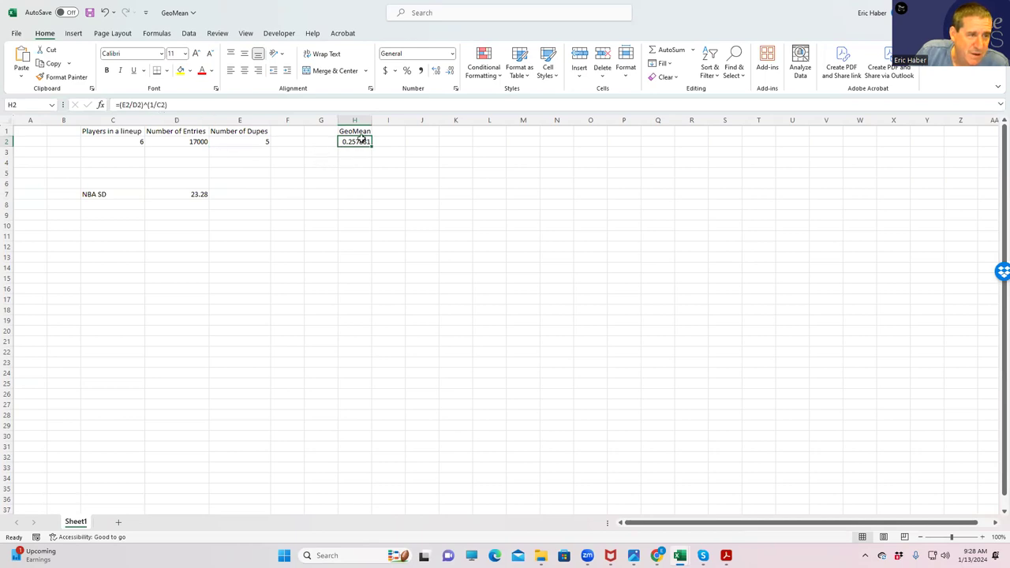
pyautogui.click(267, 142)
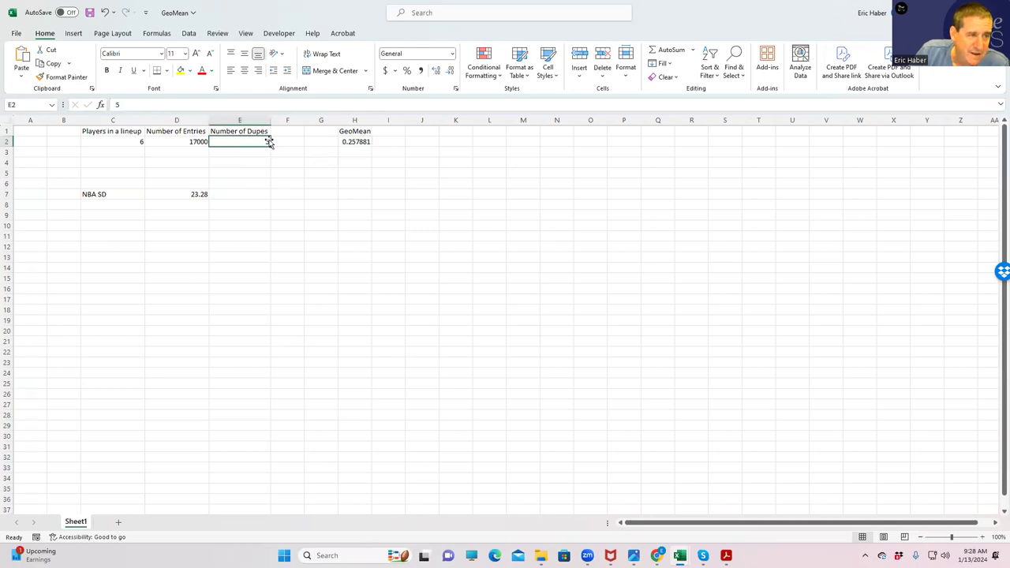
pyautogui.click(358, 161)
pyautogui.click(360, 142)
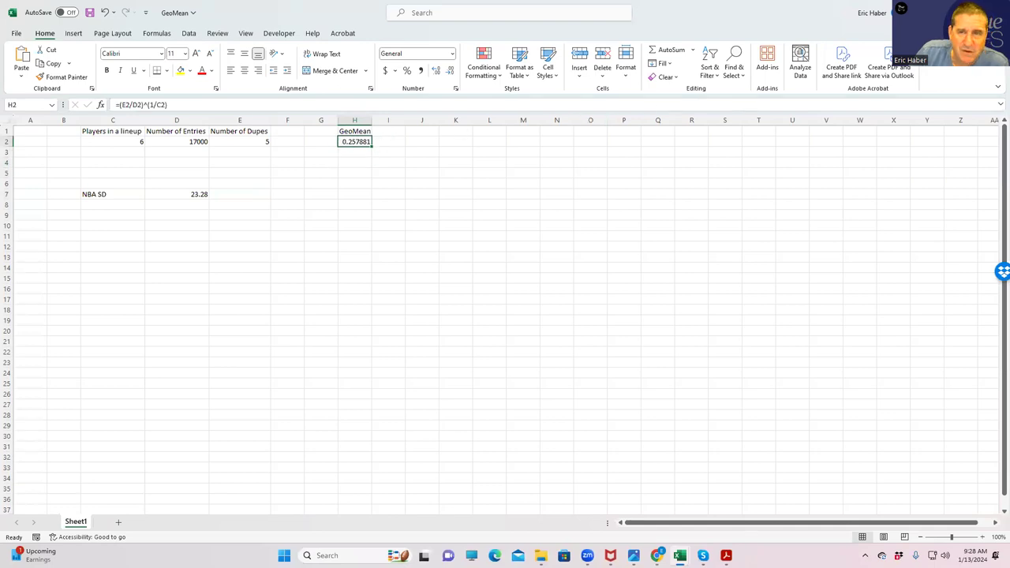
pyautogui.hotkey('alt', 'Tab')
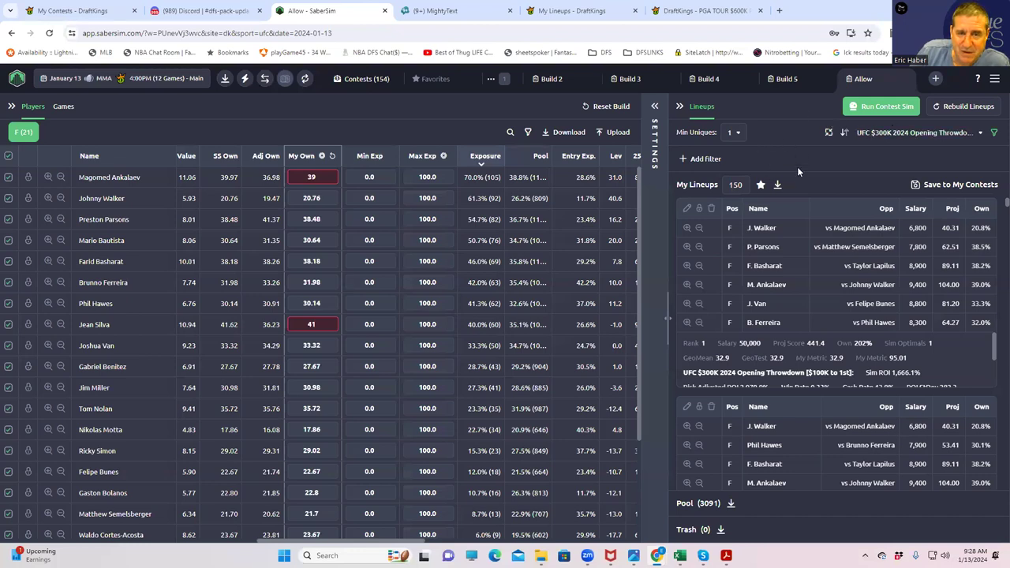
# Add and save a lineup filter showing only lineups with GeoMean less than 25.7
pyautogui.click(680, 159)
pyautogui.click(366, 256)
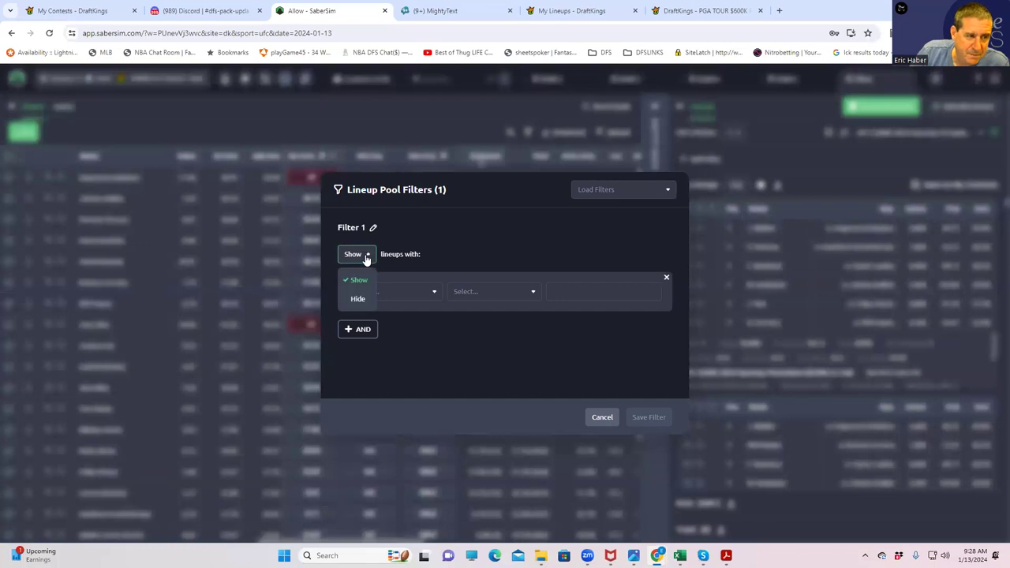
pyautogui.click(462, 238)
pyautogui.click(404, 293)
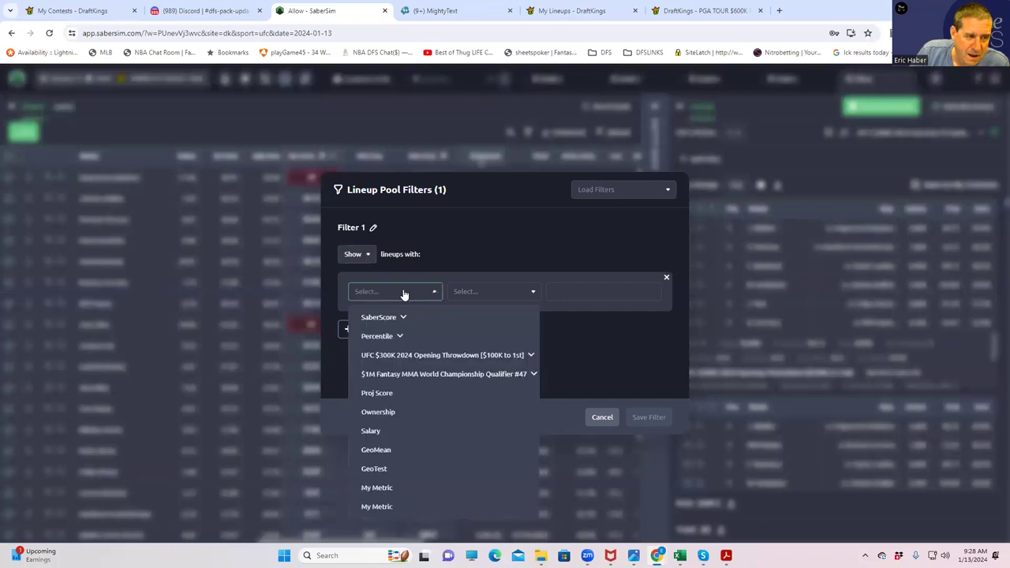
pyautogui.click(376, 450)
pyautogui.click(459, 301)
pyautogui.click(472, 335)
pyautogui.click(581, 292)
pyautogui.write('25')
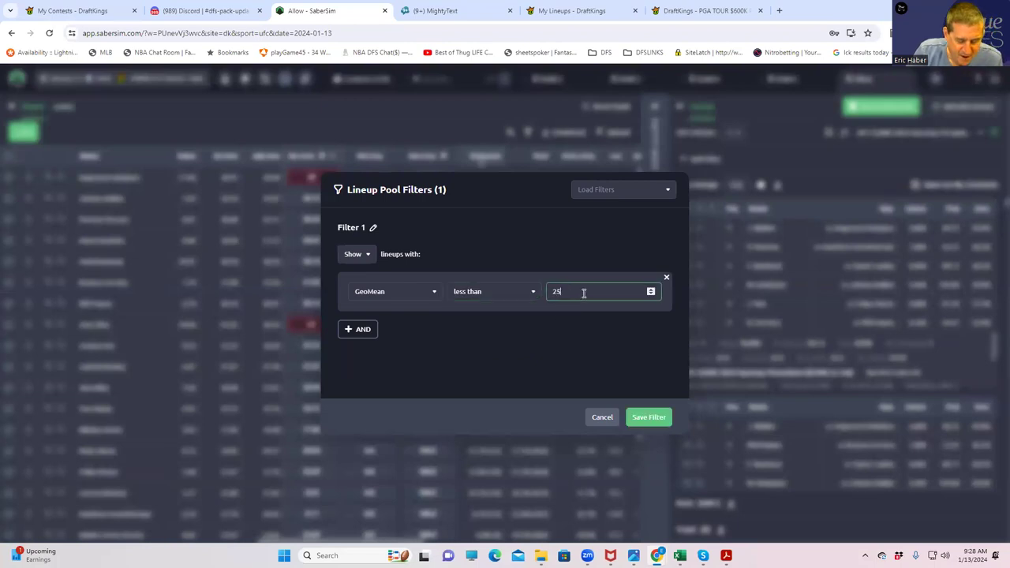
pyautogui.write('.7')
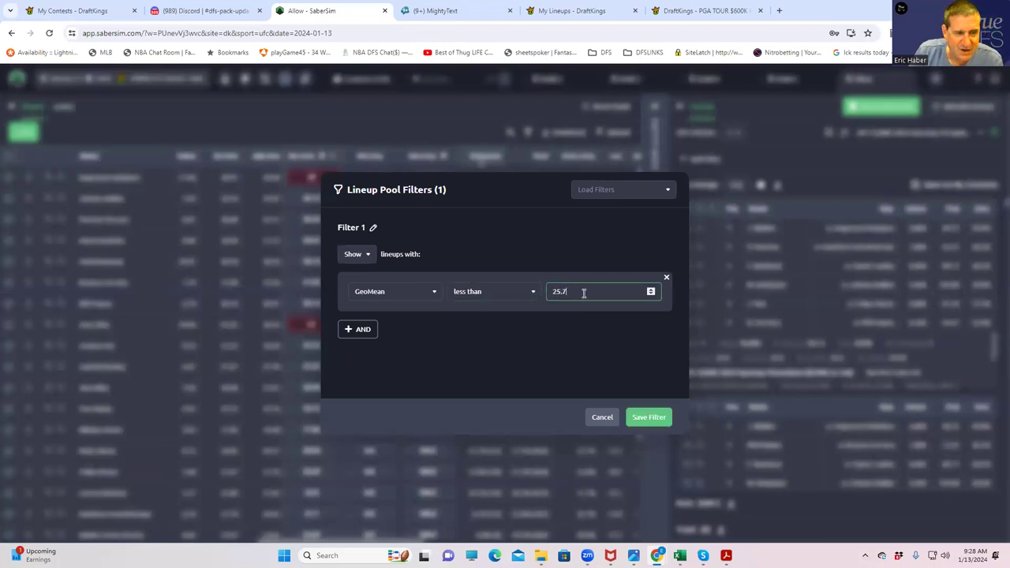
pyautogui.click(642, 417)
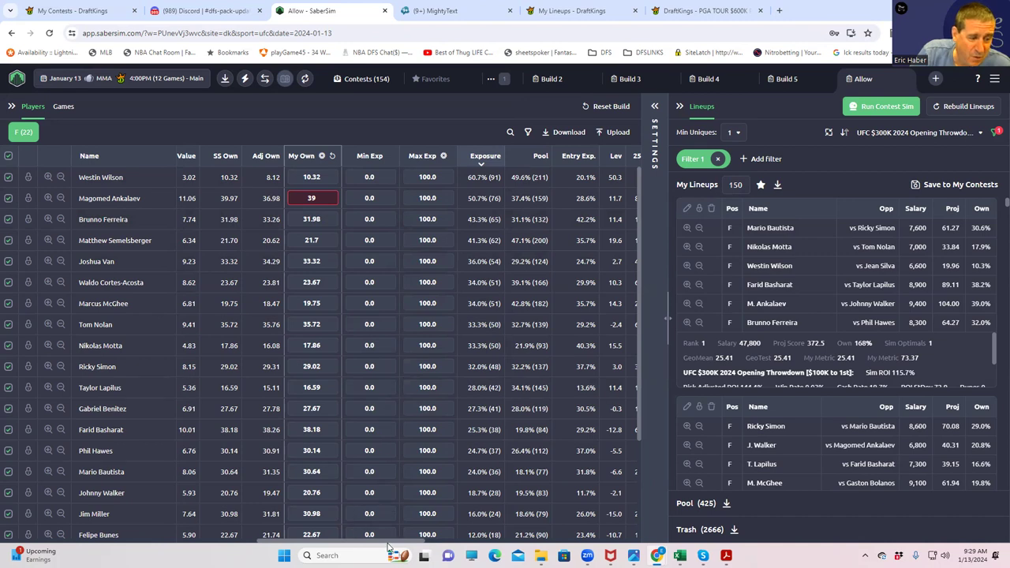
# Scroll the player table to read exposures and percentiles, e.g. Westin Wilson at 60.7% exposure
pyautogui.moveTo(389, 543)
pyautogui.mouseDown()
pyautogui.moveTo(479, 536)
pyautogui.moveTo(383, 540)
pyautogui.mouseUp()
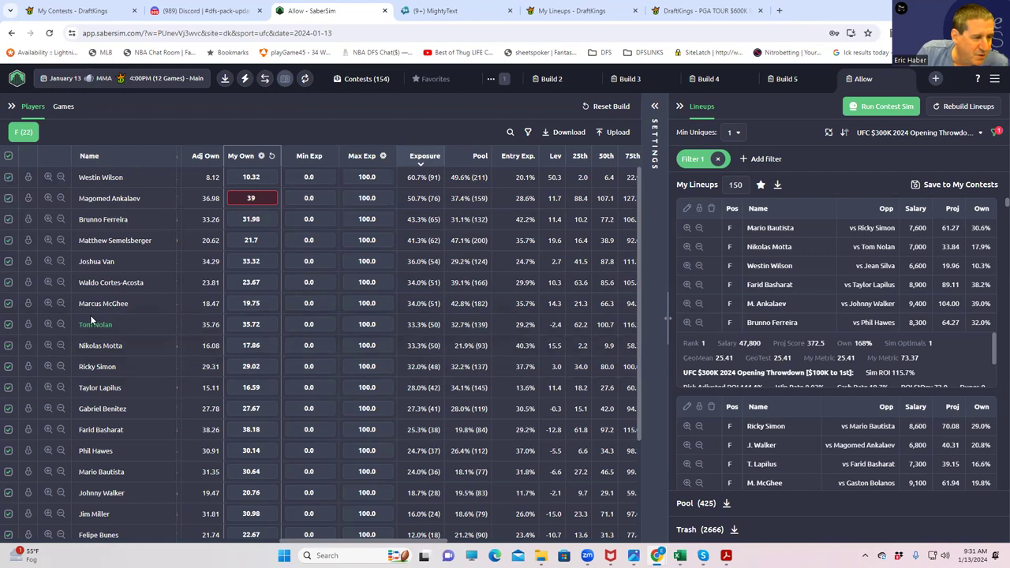
# Require Magomed Ankalaev and Johnny Walker in lineups and drop the GeoMean filter, leaving 73 lineups
pyautogui.click(48, 199)
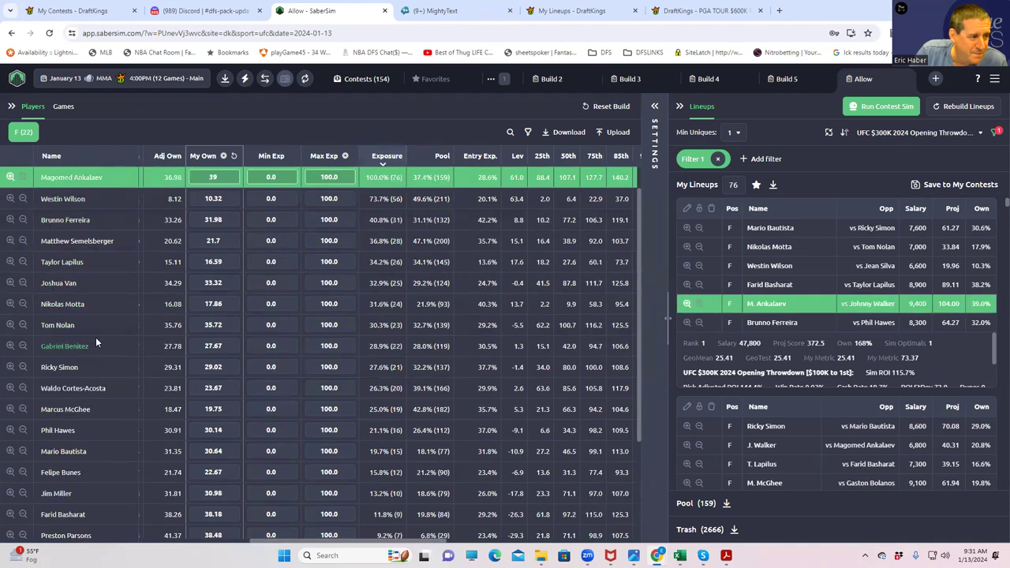
pyautogui.scroll(-3, 94, 429)
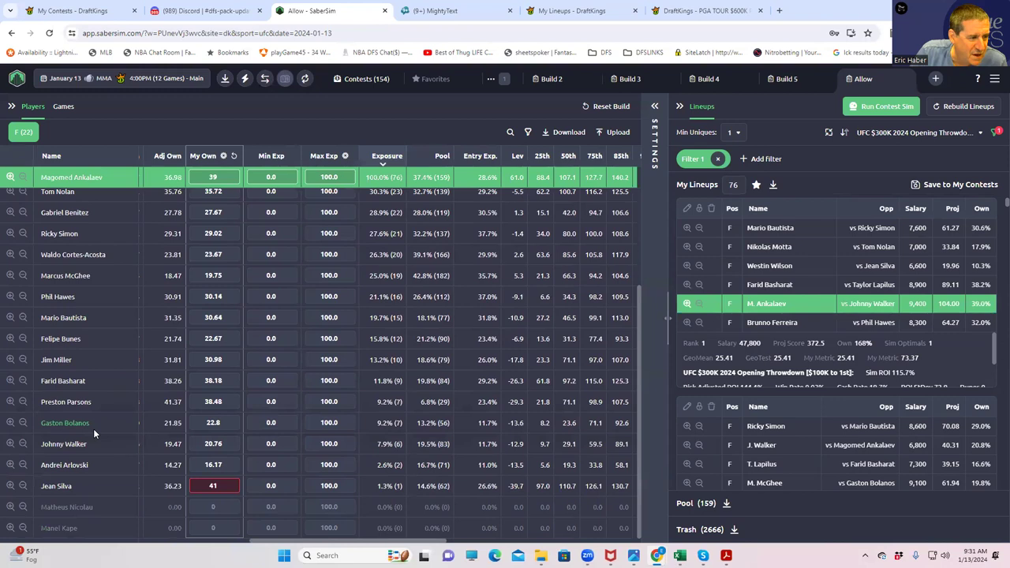
pyautogui.click(17, 444)
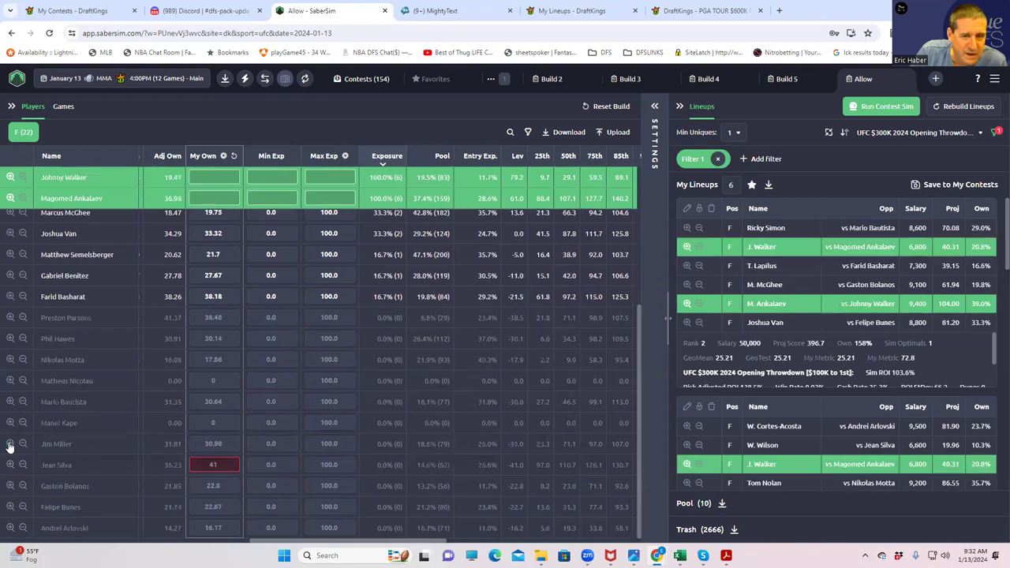
pyautogui.scroll(-1, 773, 352)
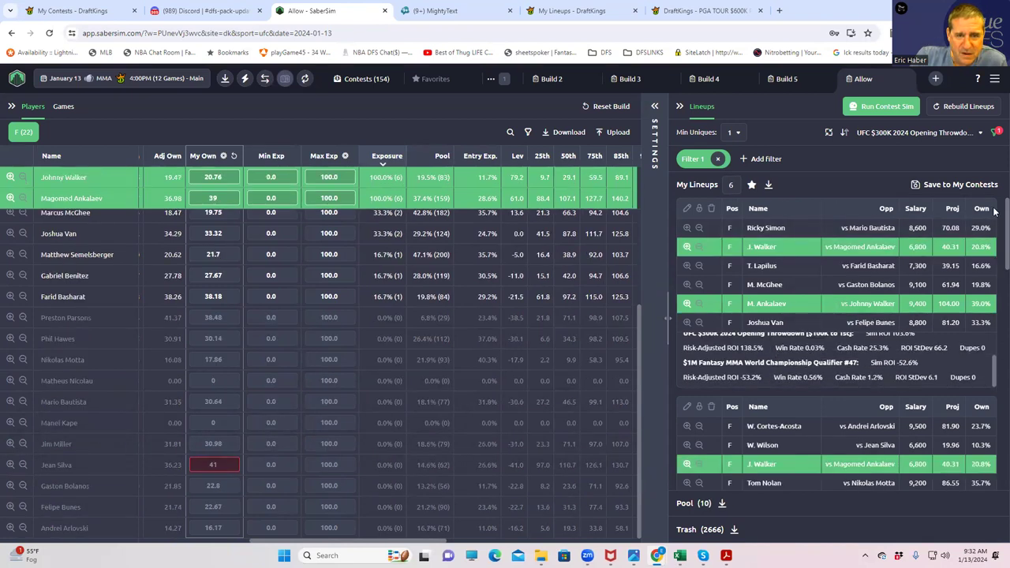
pyautogui.click(719, 159)
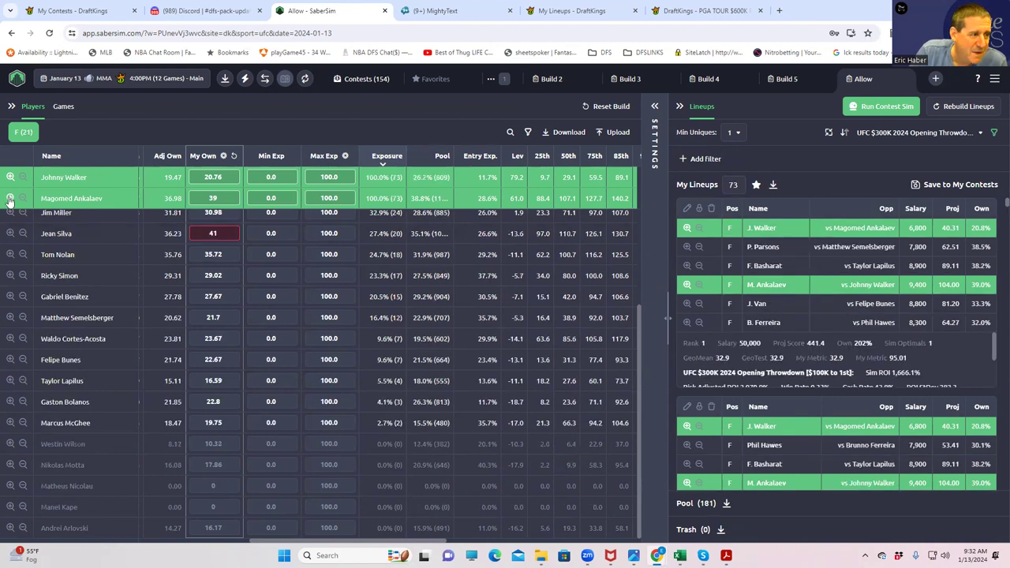
# Unlock Magomed Ankalaev and Johnny Walker to restore all 150 lineups
pyautogui.click(9, 198)
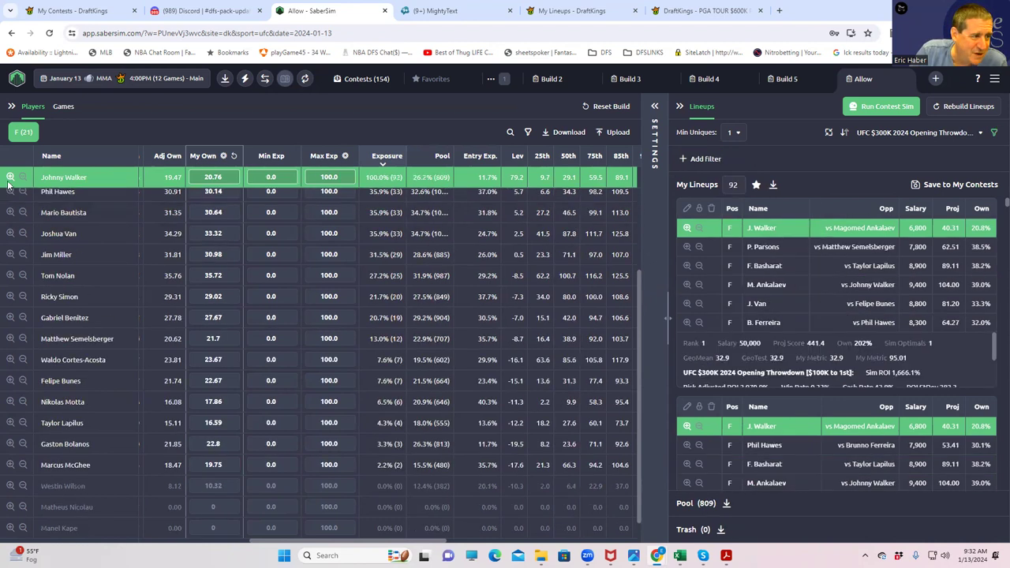
pyautogui.click(10, 178)
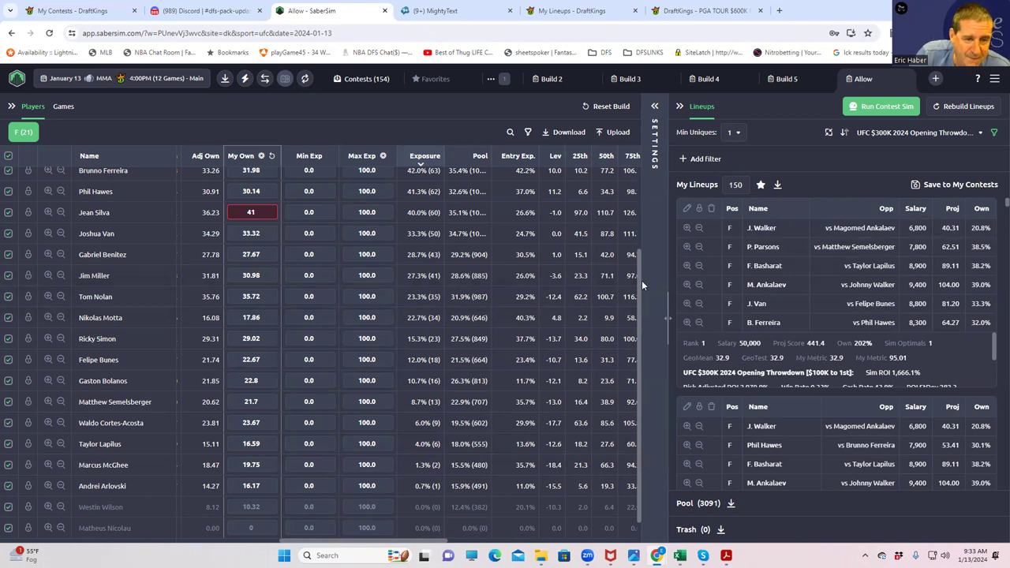
pyautogui.scroll(3, 639, 279)
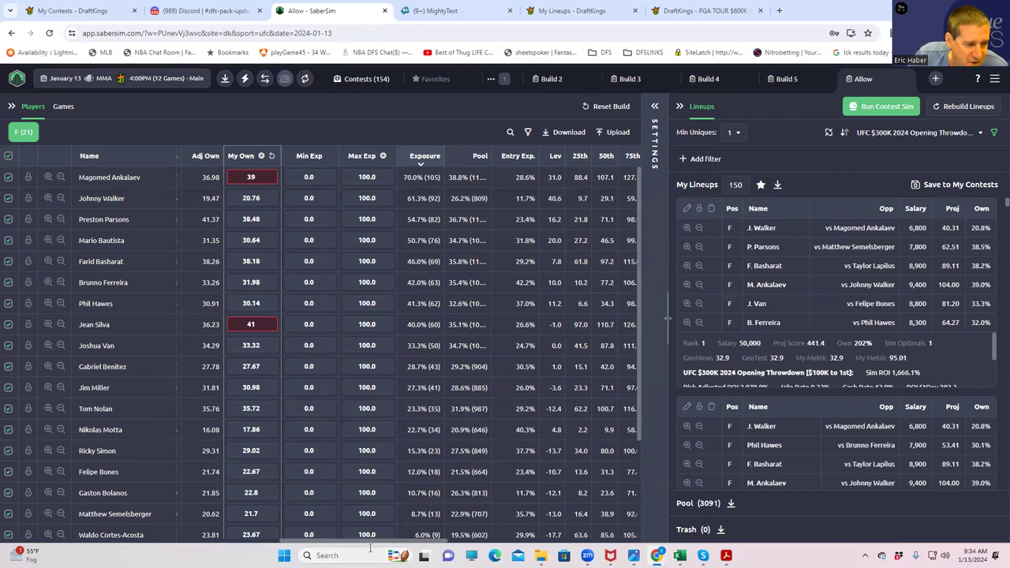
pyautogui.hscroll(-2, 301, 543)
pyautogui.moveTo(302, 543); pyautogui.dragTo(202, 539)
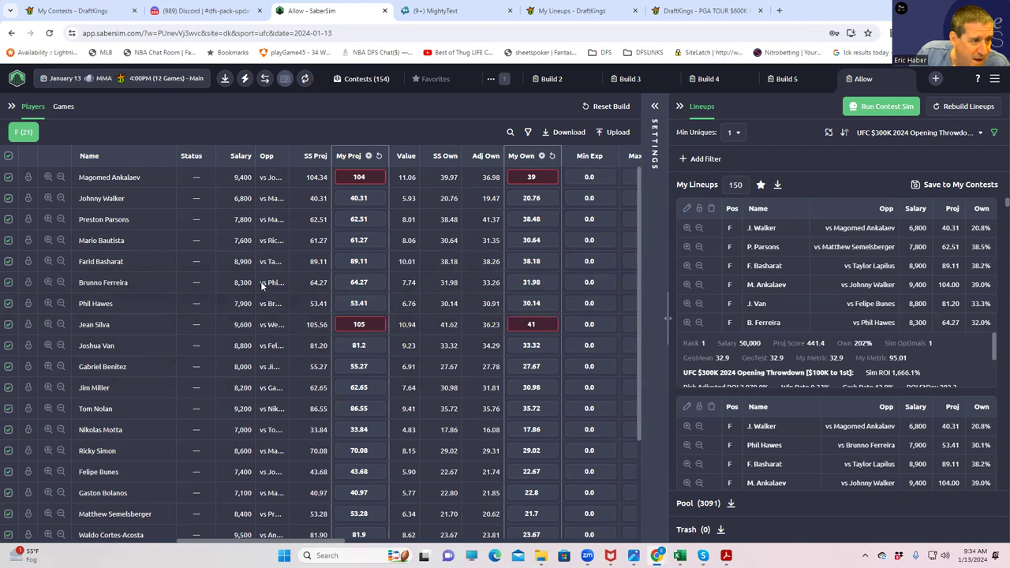
pyautogui.scroll(-1, 246, 374)
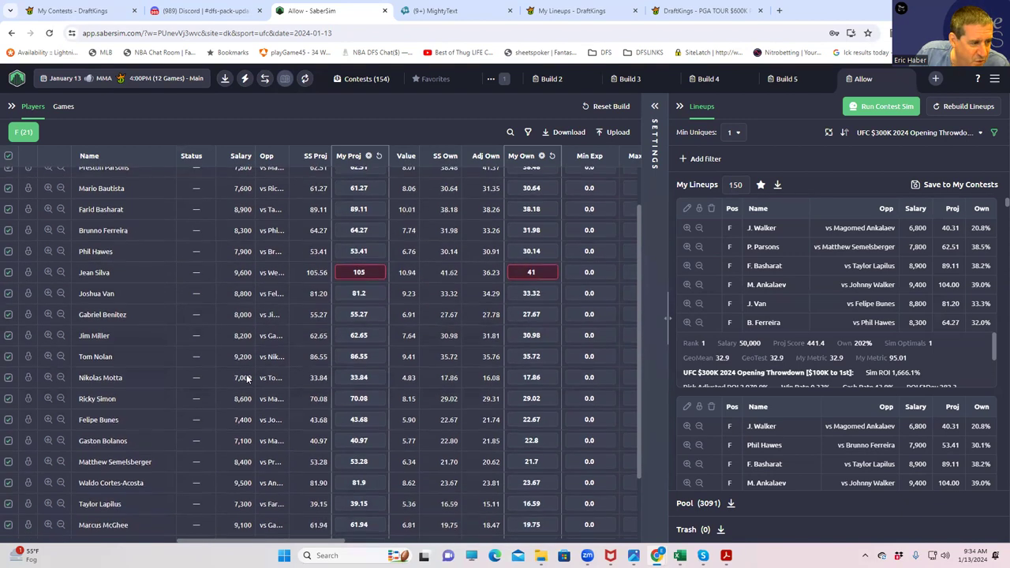
pyautogui.scroll(-1, 246, 379)
pyautogui.scroll(2, 247, 379)
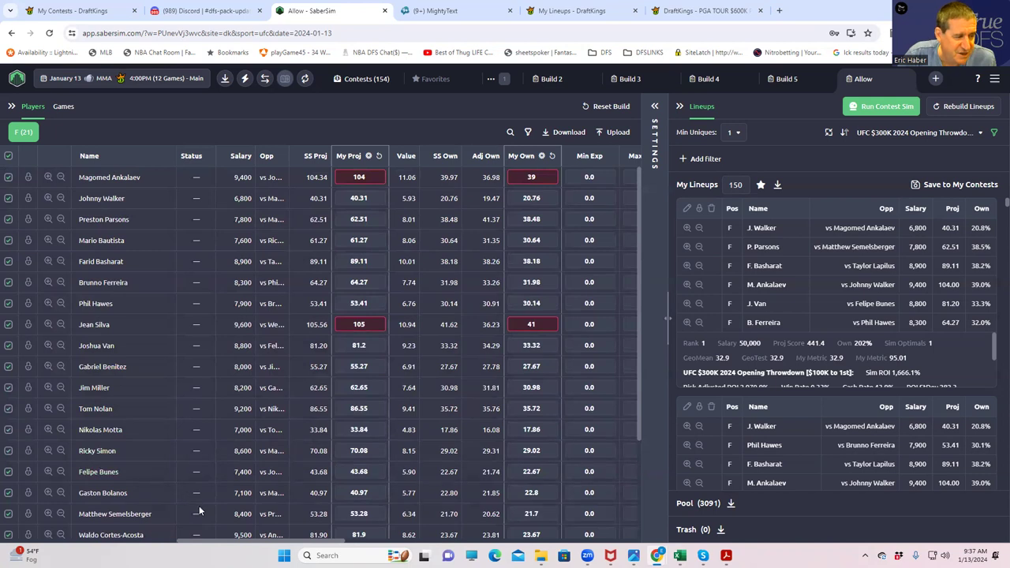
pyautogui.scroll(-1, 231, 514)
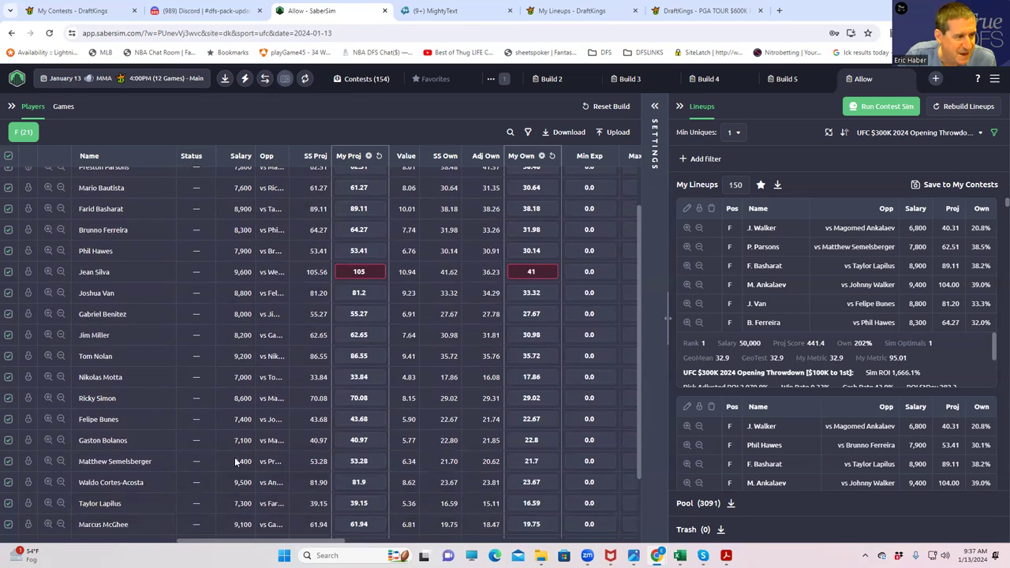
pyautogui.scroll(1, 237, 458)
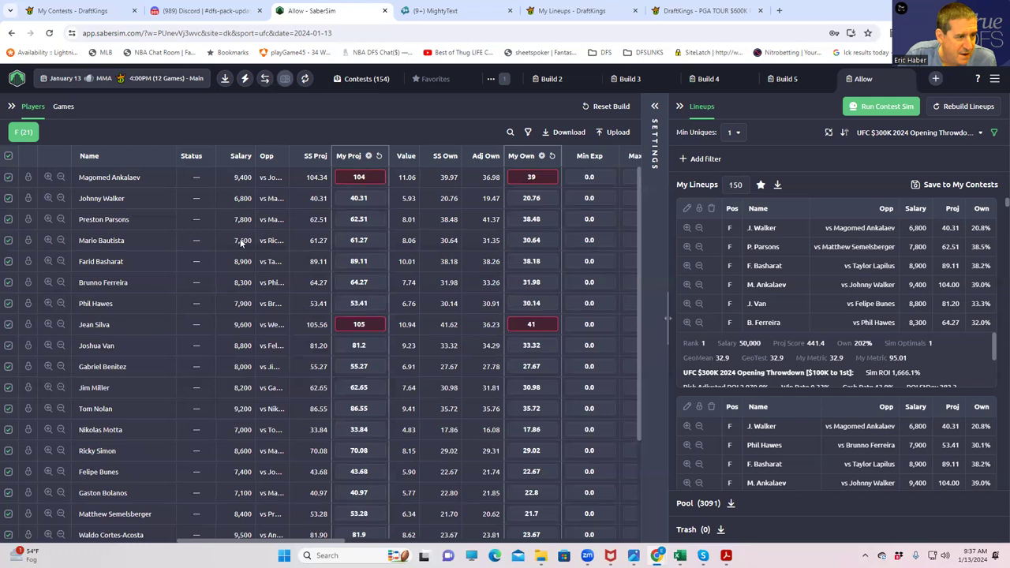